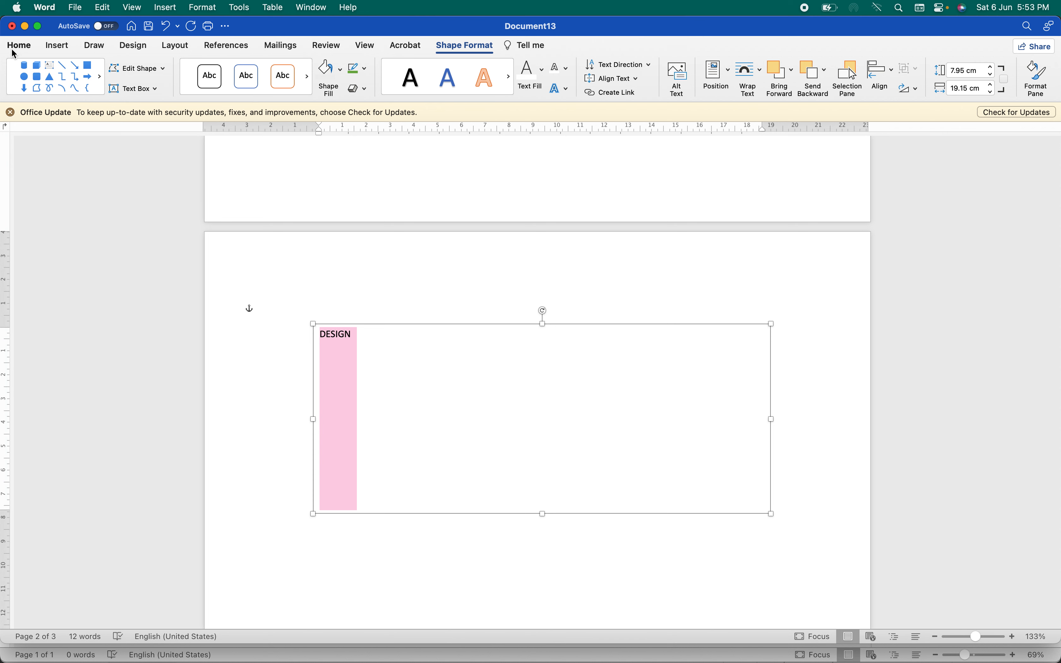
# Set the DESIGN text to 60 pt in the Cooper font.
pyautogui.click(19, 45)
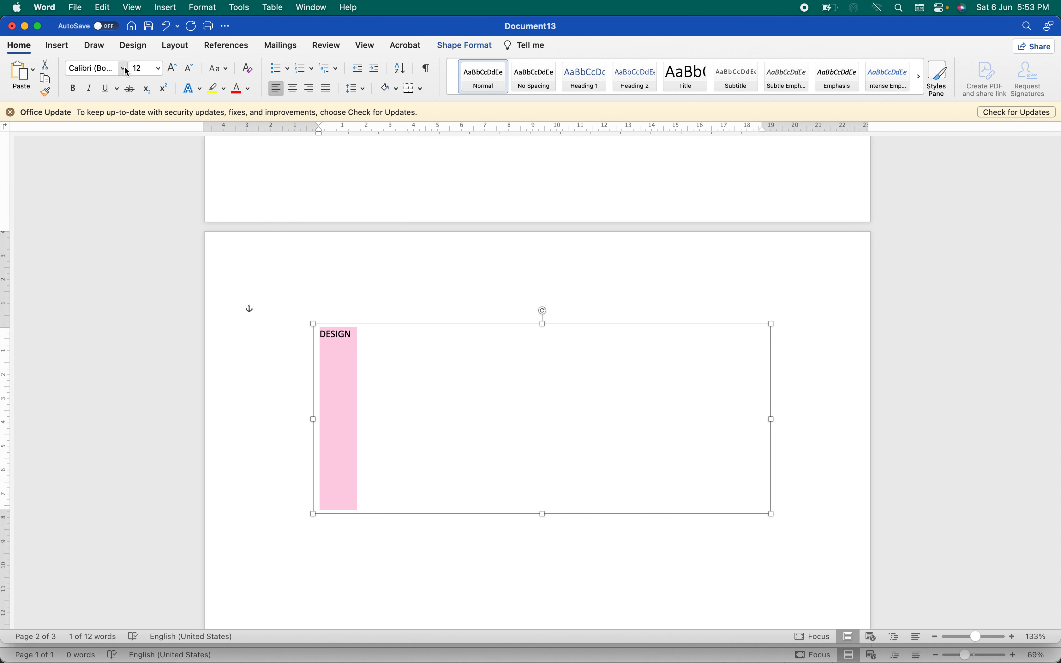
pyautogui.click(173, 70)
pyautogui.click(173, 69)
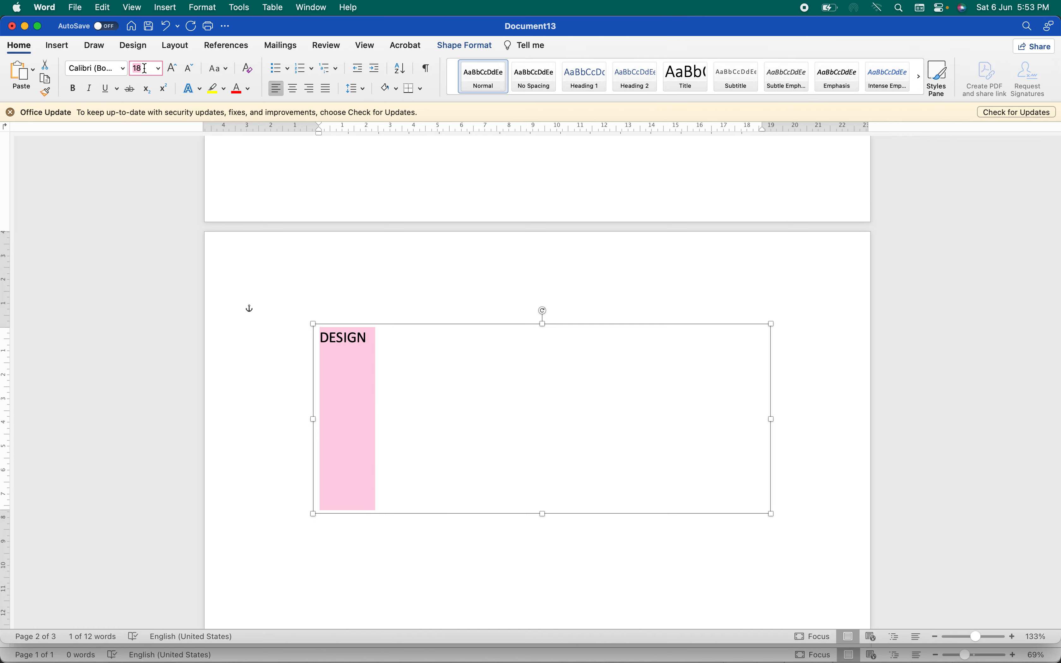
pyautogui.write('80')
pyautogui.press('Return')
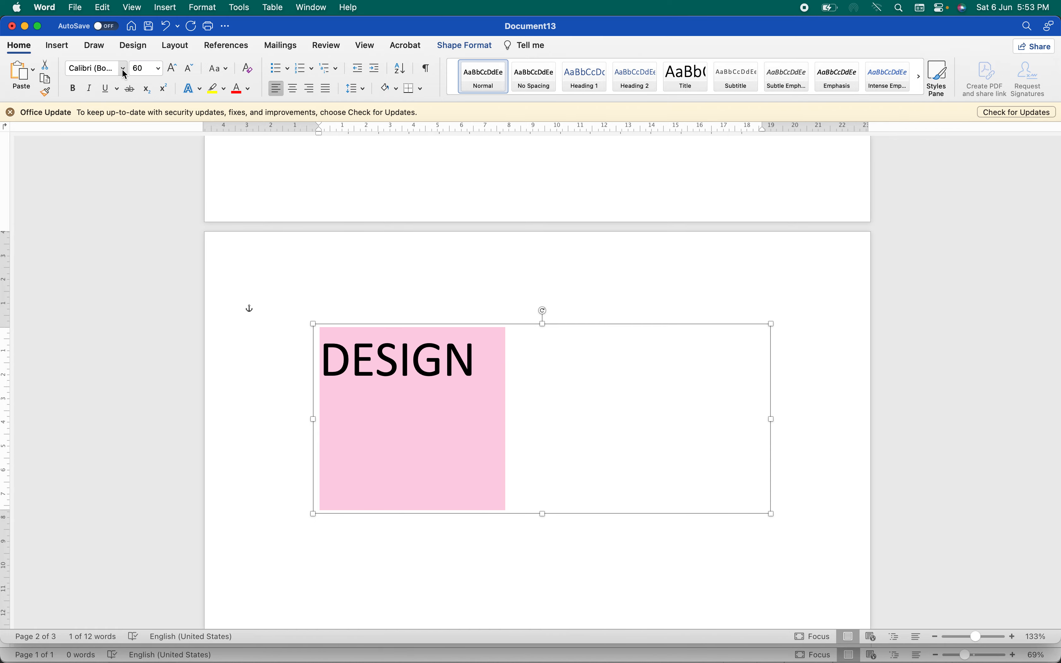
pyautogui.click(123, 67)
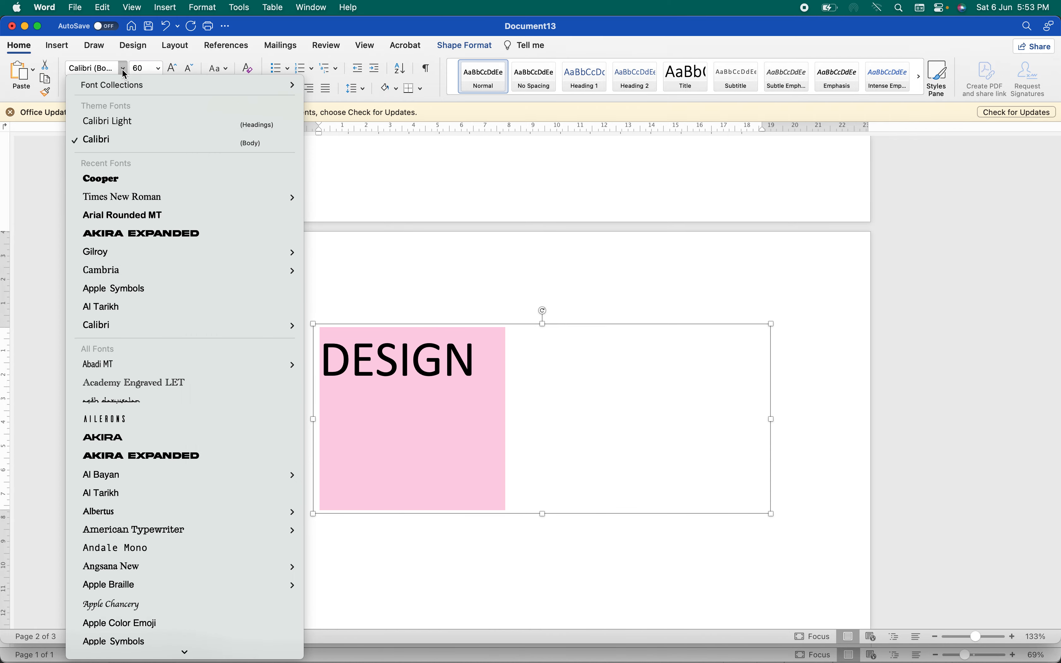
pyautogui.click(135, 181)
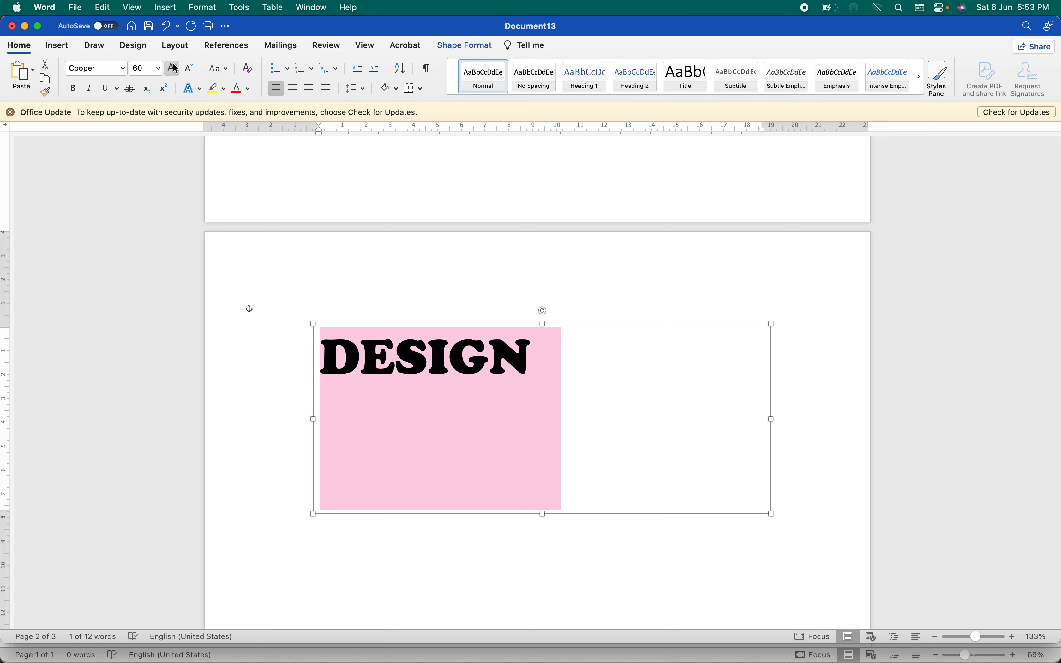
# Enlarge the DESIGN text to 130 pt.
pyautogui.click(173, 68)
pyautogui.click(173, 68)
pyautogui.click(173, 67)
pyautogui.click(173, 68)
pyautogui.click(173, 68)
pyautogui.click(173, 68)
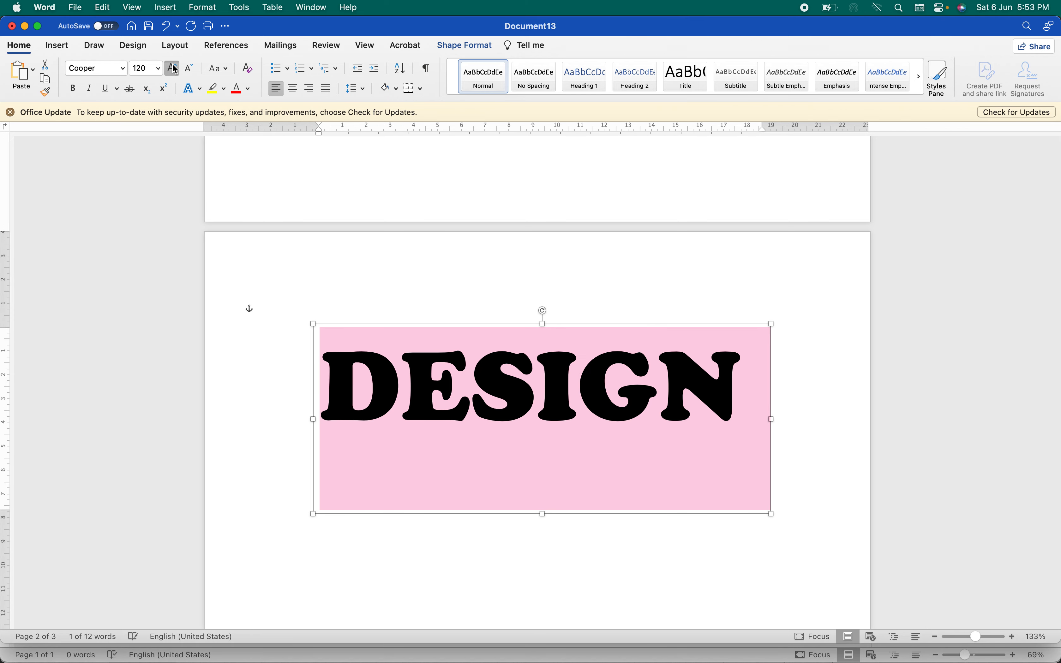
pyautogui.click(173, 68)
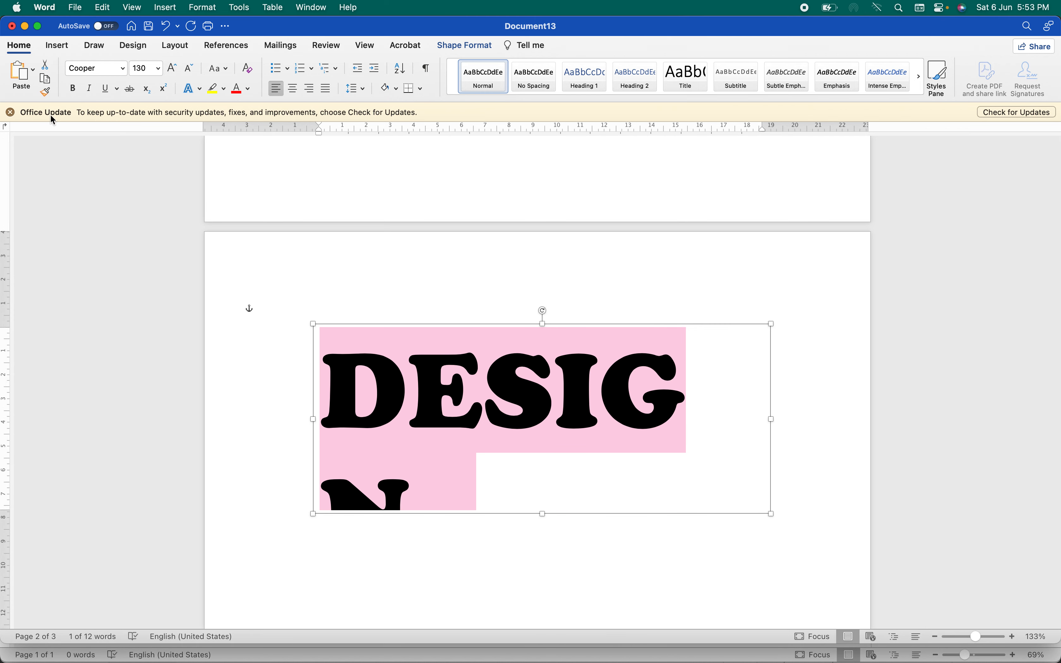
# Widen and shorten the text box to fit DESIGN on one line, and shift it slightly to the left.
pyautogui.click(783, 516)
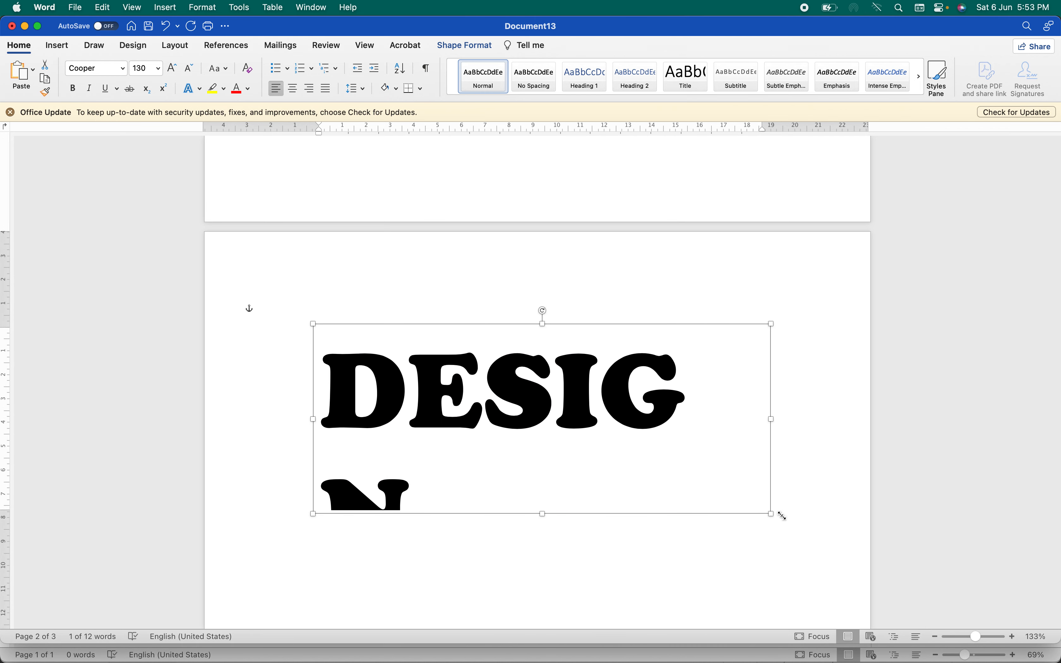
pyautogui.moveTo(782, 517); pyautogui.dragTo(794, 462)
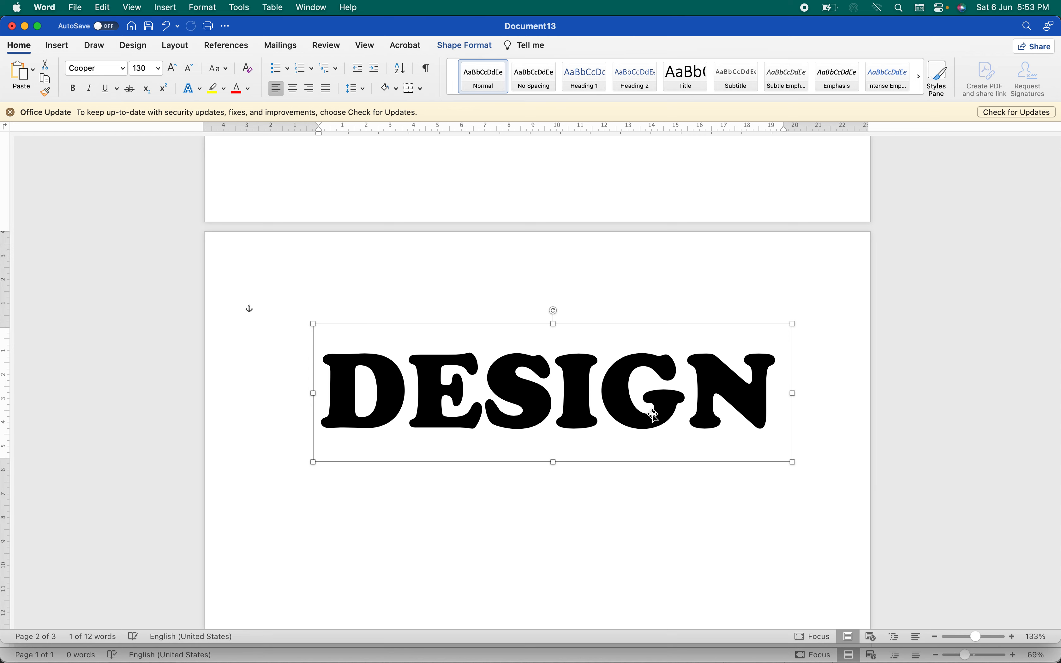
pyautogui.click(654, 414)
pyautogui.moveTo(511, 324); pyautogui.dragTo(507, 326)
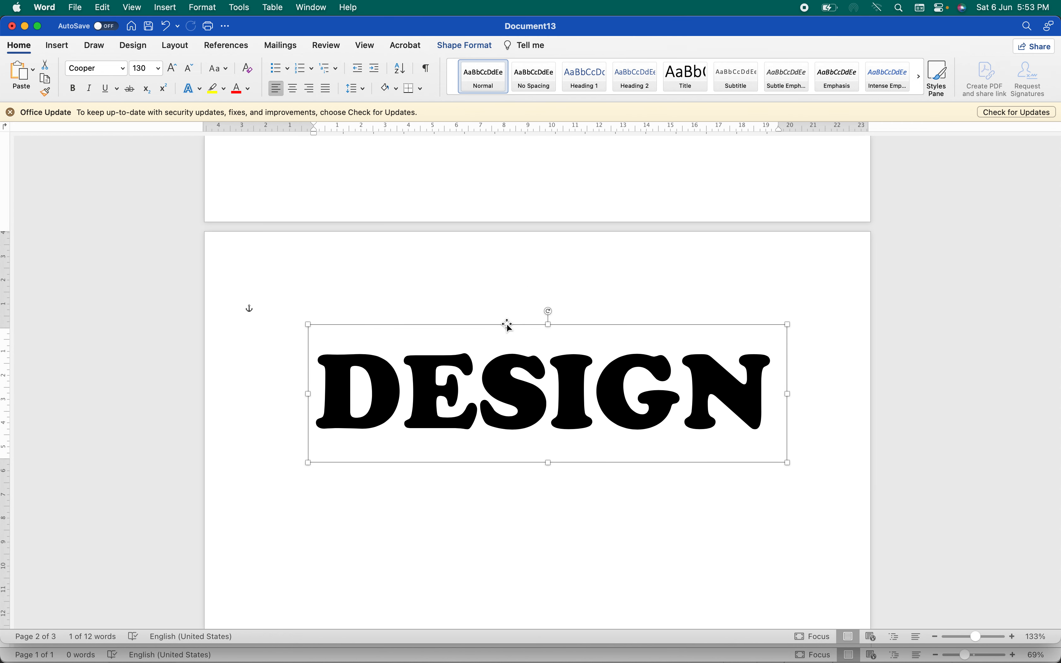
pyautogui.click(505, 291)
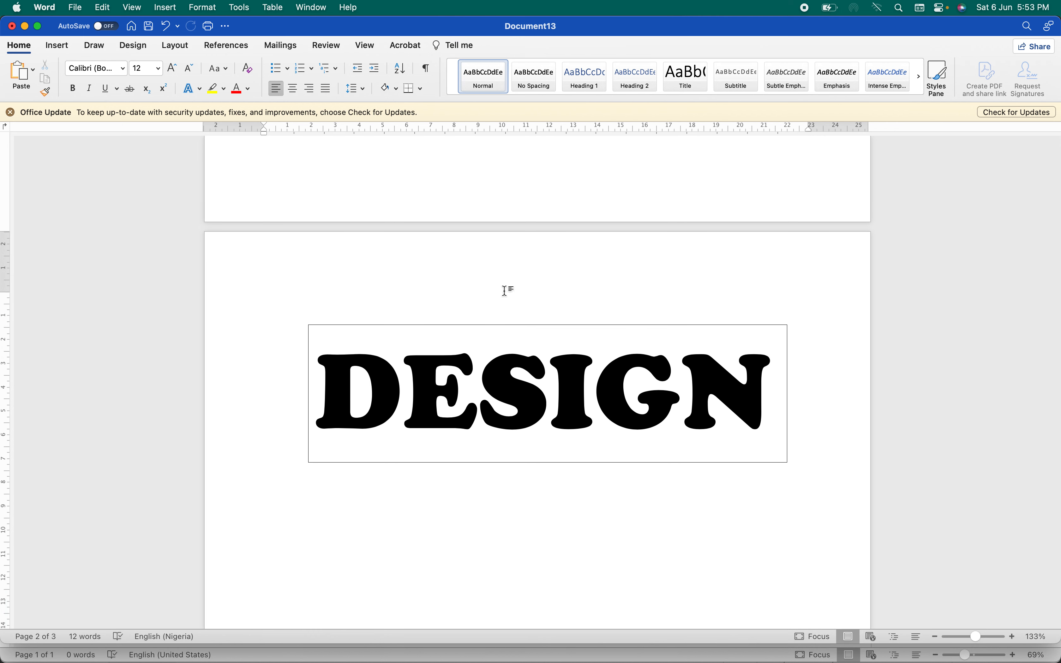
pyautogui.click(494, 327)
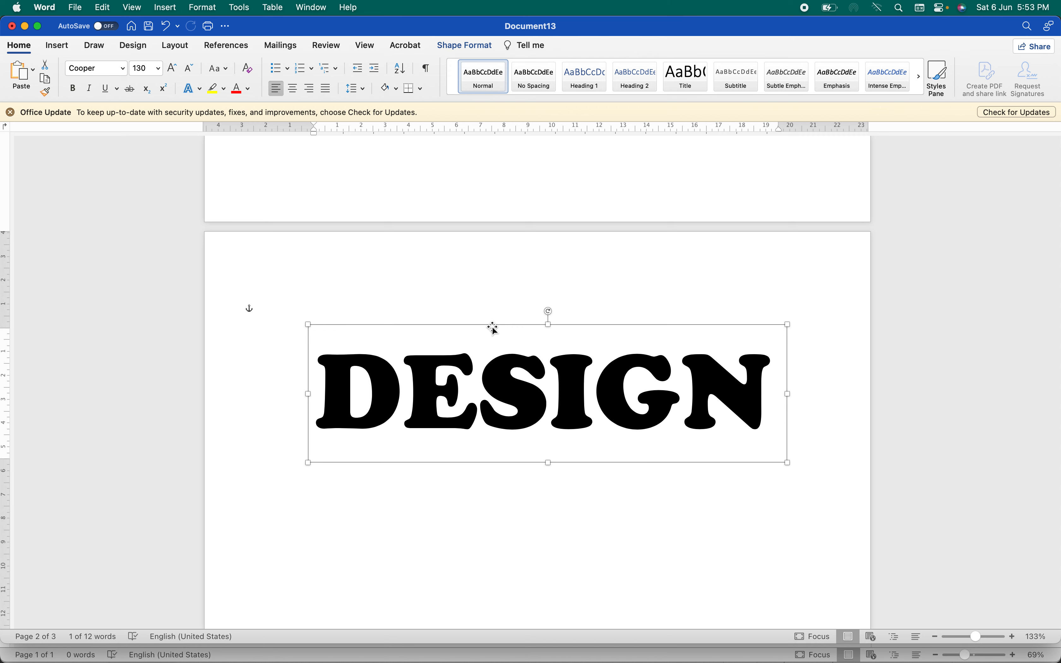
pyautogui.click(491, 298)
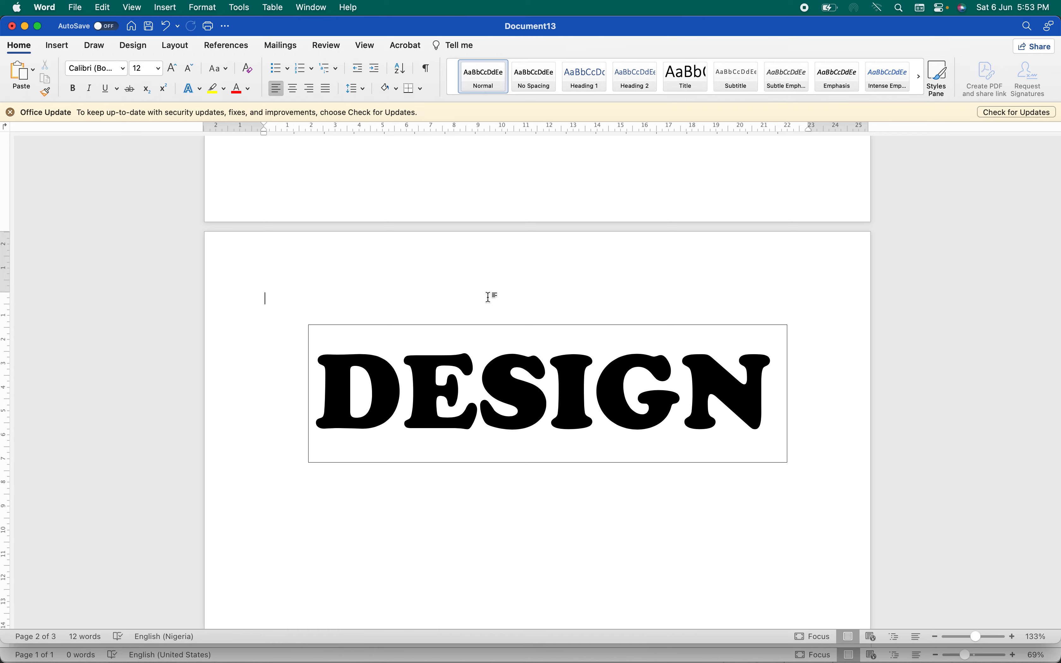
# Create a blank document and use Screen Clipping to capture the whole framed DESIGN text box in Document13.
pyautogui.press('super+n')
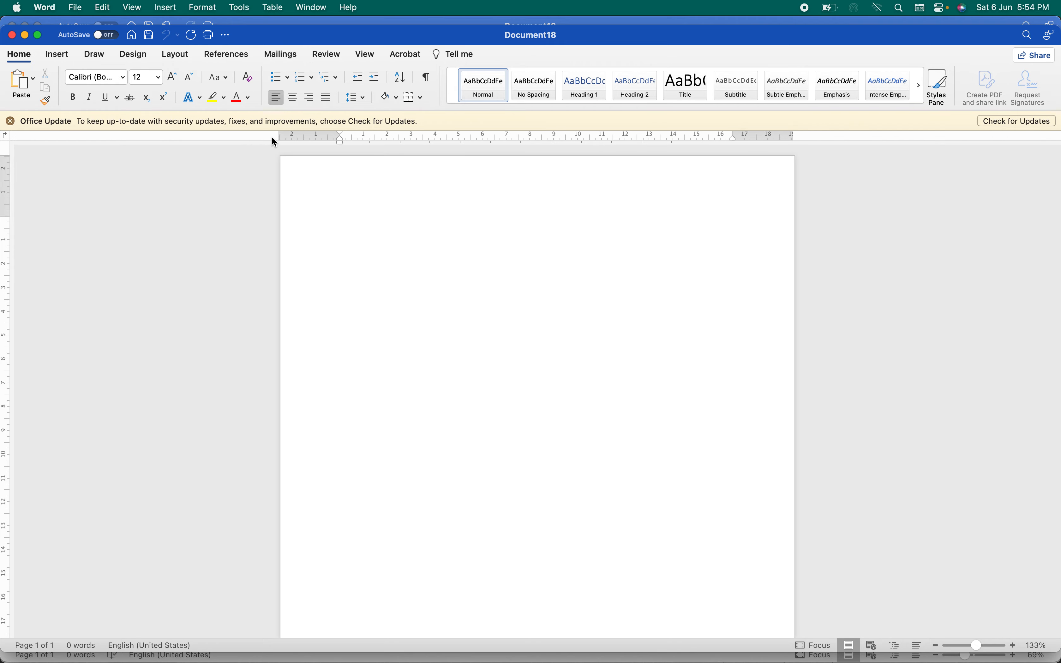
pyautogui.click(63, 55)
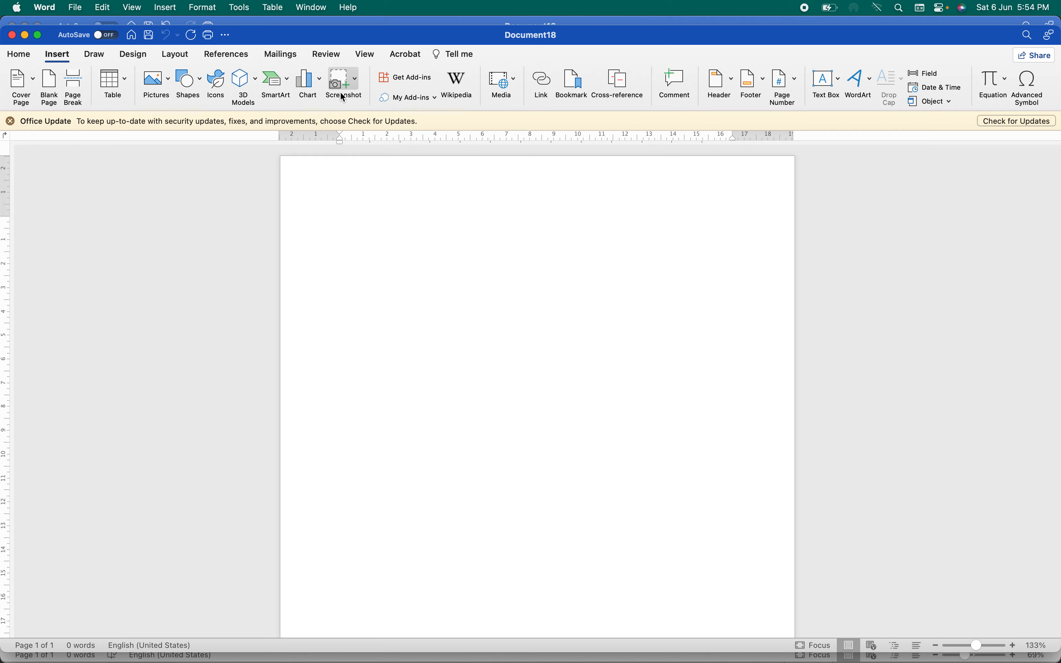
pyautogui.click(354, 87)
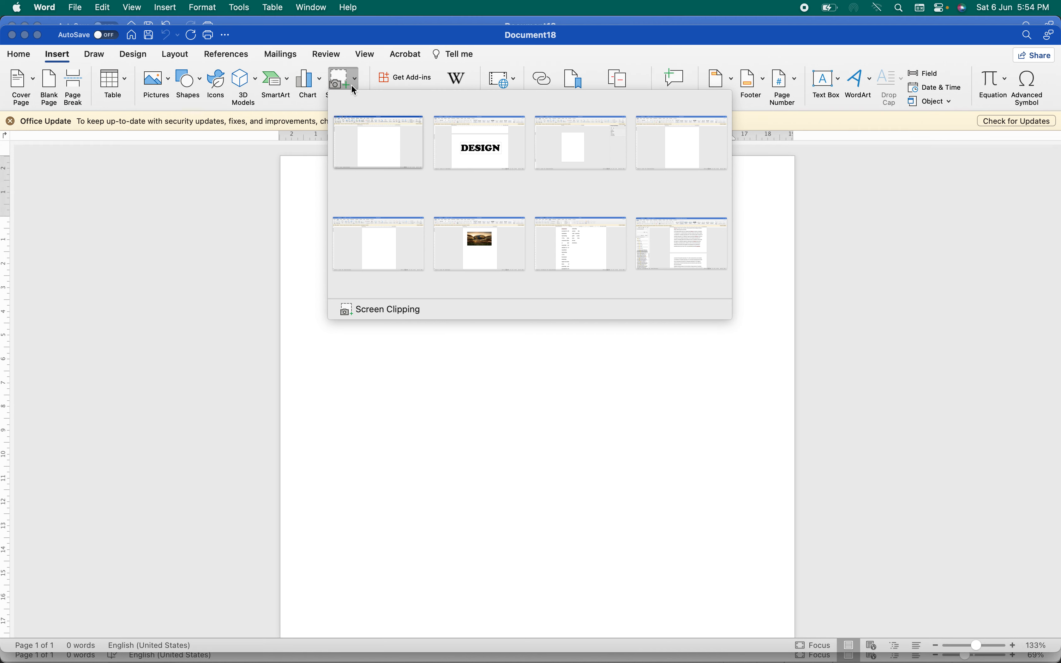
pyautogui.click(389, 309)
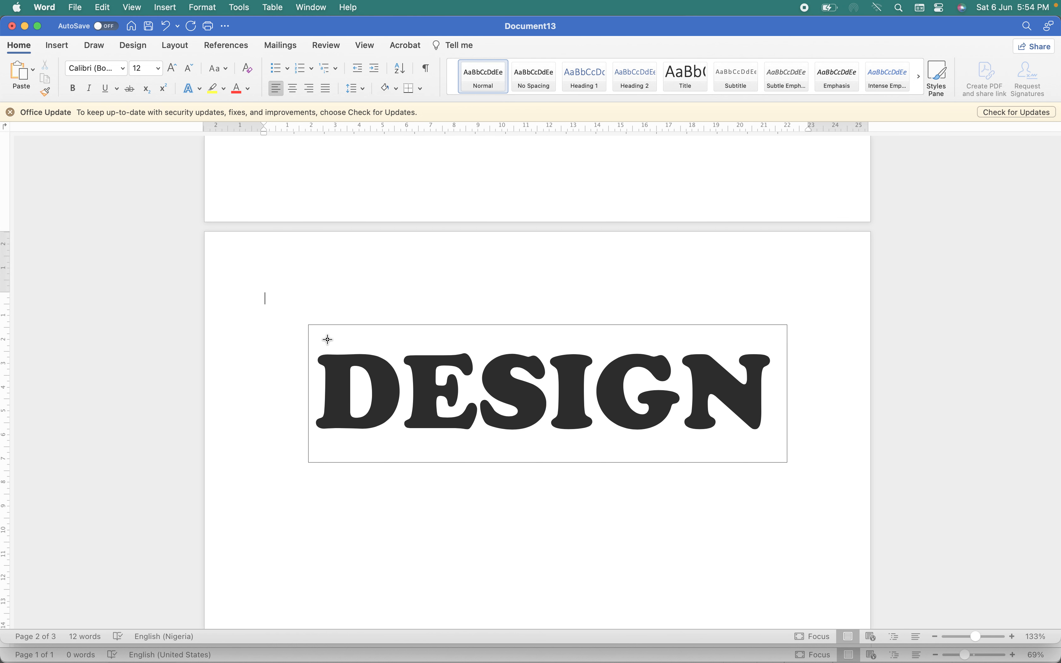
pyautogui.moveTo(295, 318); pyautogui.dragTo(794, 470)
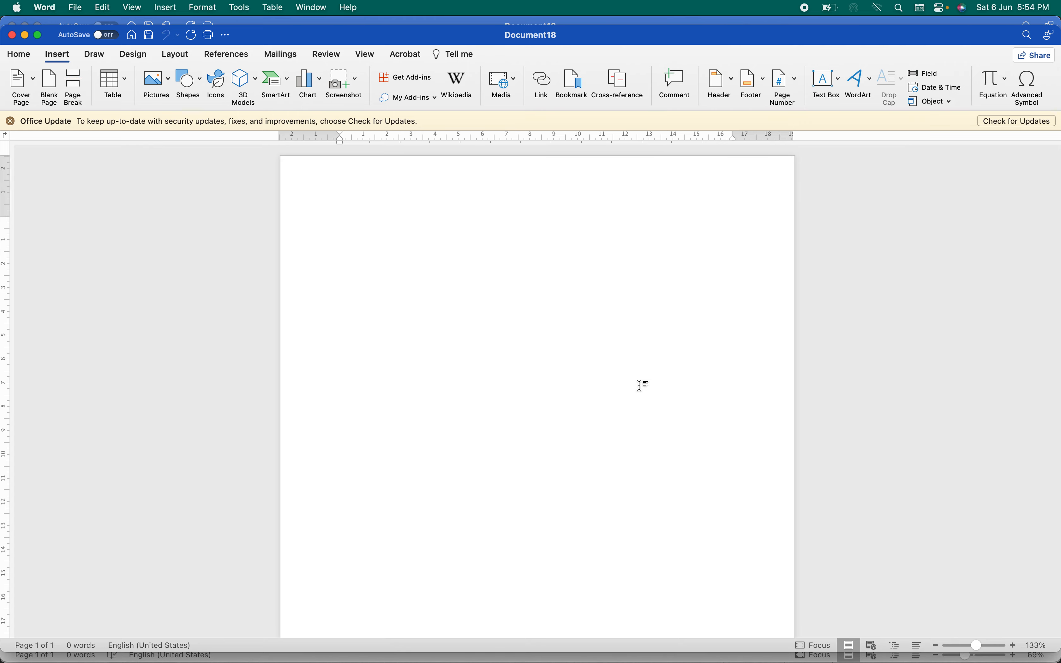
# Switch to the Document13 window and open the picture formatting options for the inserted DESIGN clipping.
pyautogui.hotkey('ctrl', 'Up')
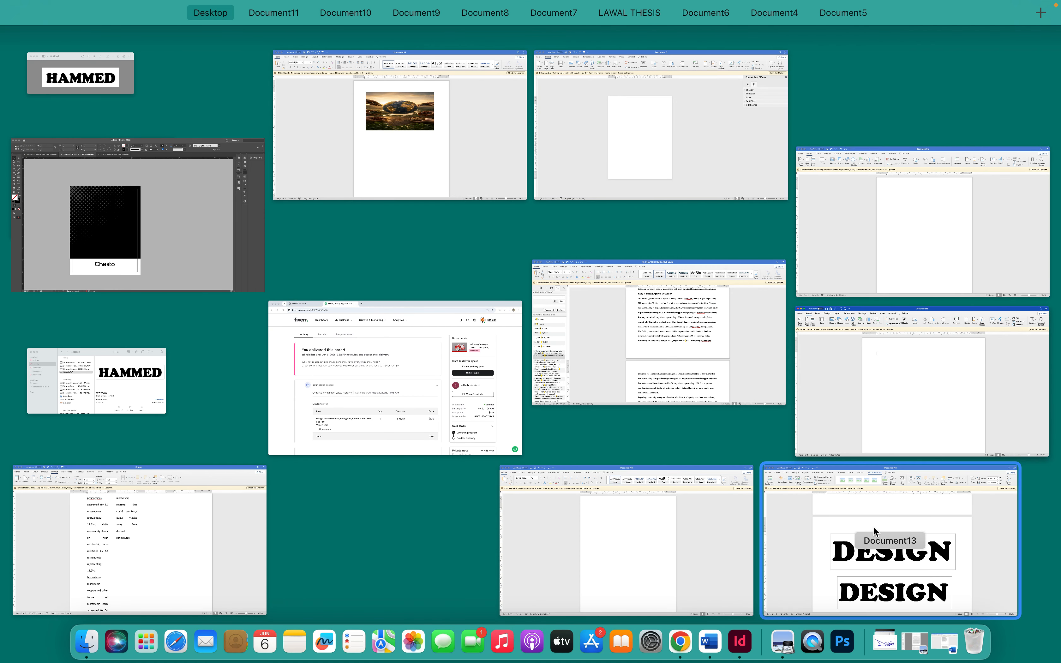
pyautogui.click(874, 527)
pyautogui.click(577, 521)
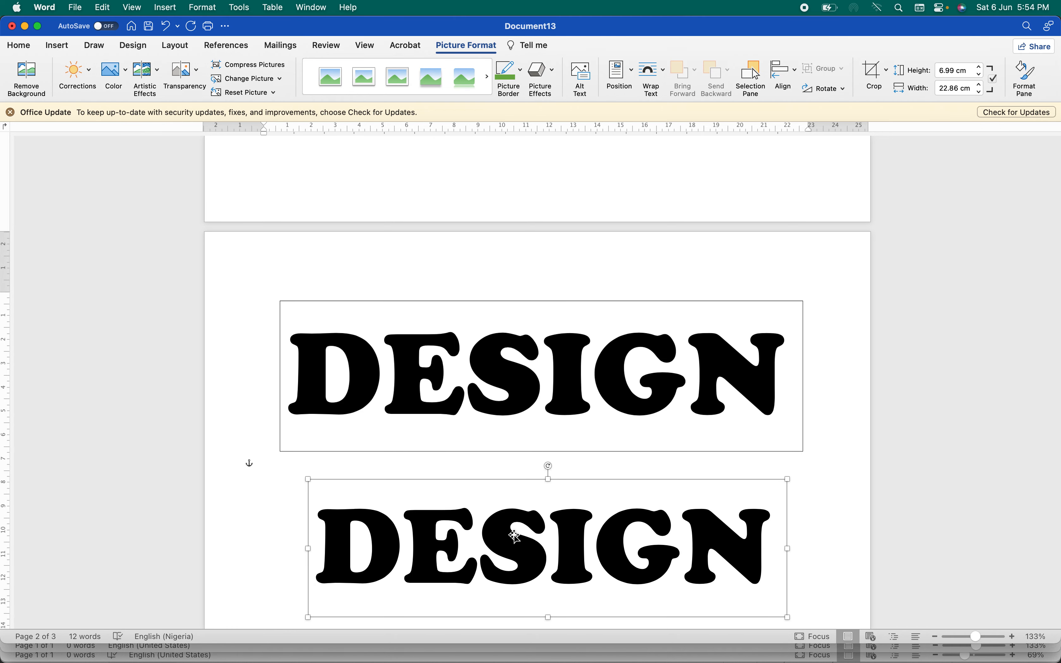
pyautogui.tripleClick(514, 536)
pyautogui.tripleClick(455, 534)
pyautogui.tripleClick(456, 534)
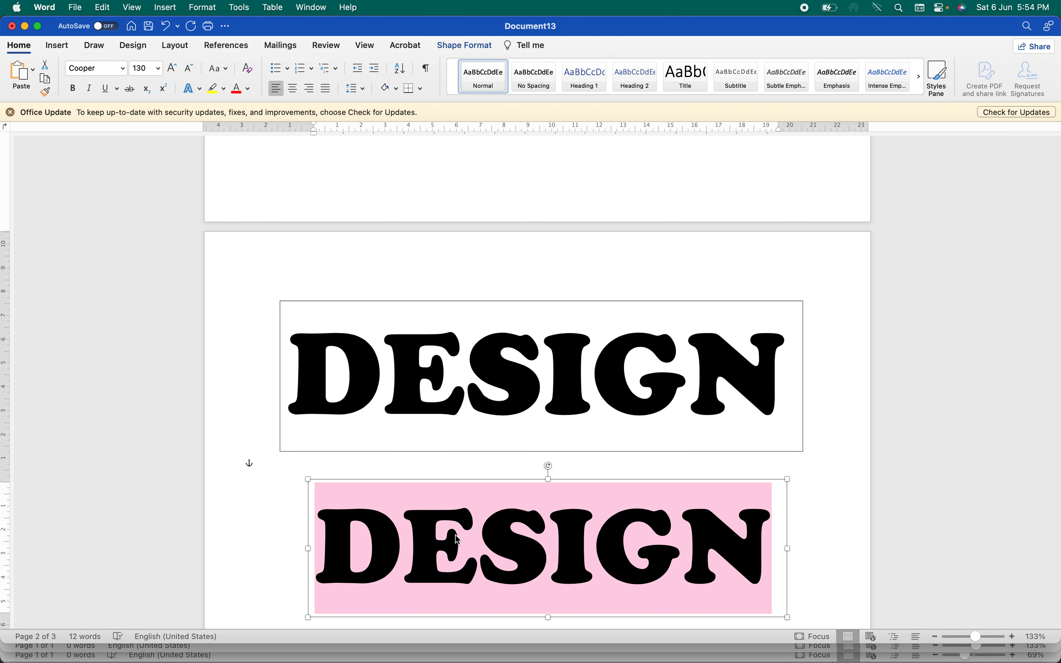
pyautogui.doubleClick(455, 534)
pyautogui.click(490, 394)
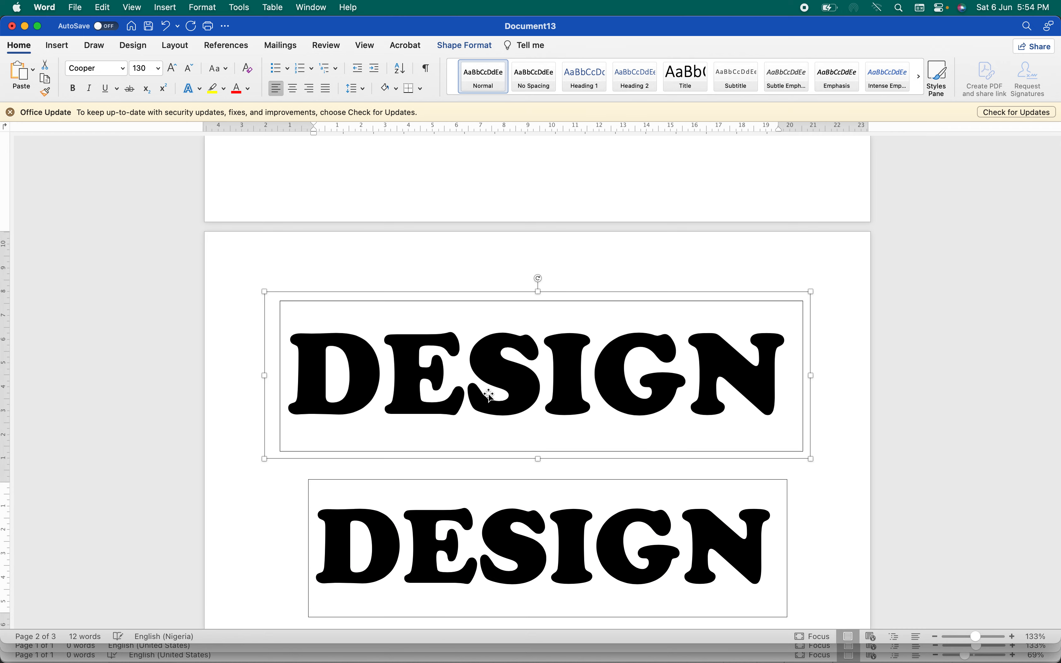
pyautogui.doubleClick(490, 395)
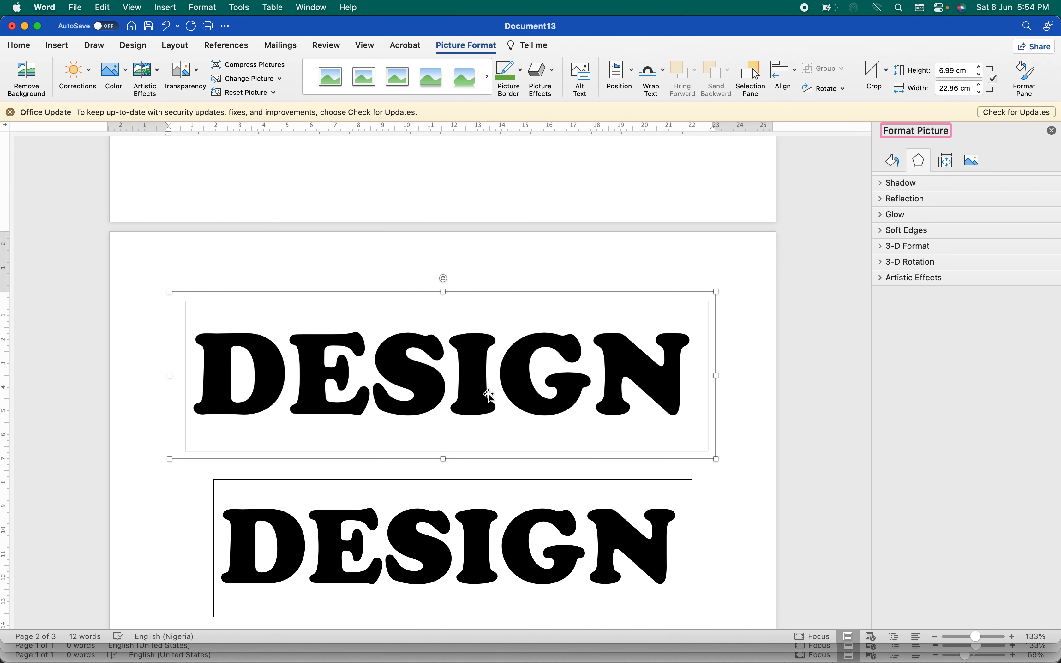
pyautogui.click(561, 250)
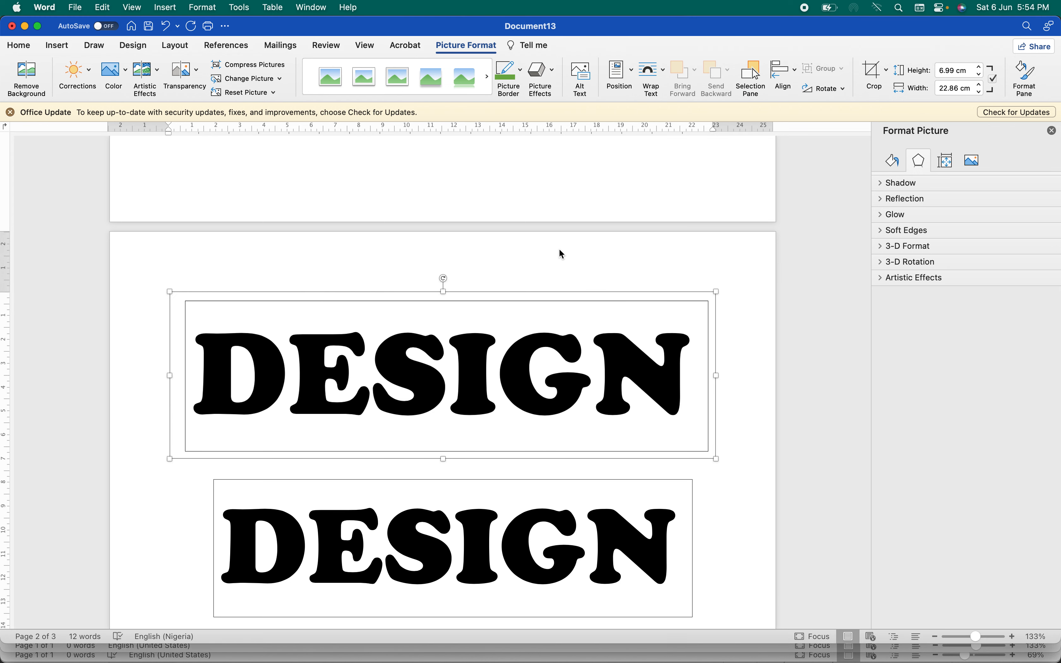
pyautogui.click(582, 230)
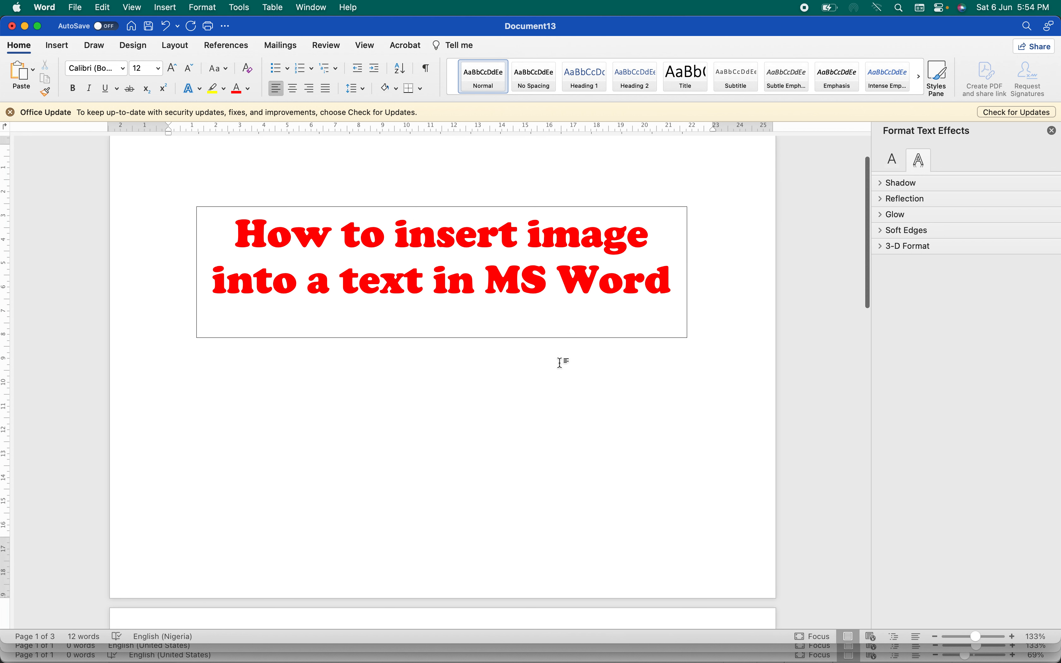
pyautogui.scroll(-10, 563, 363)
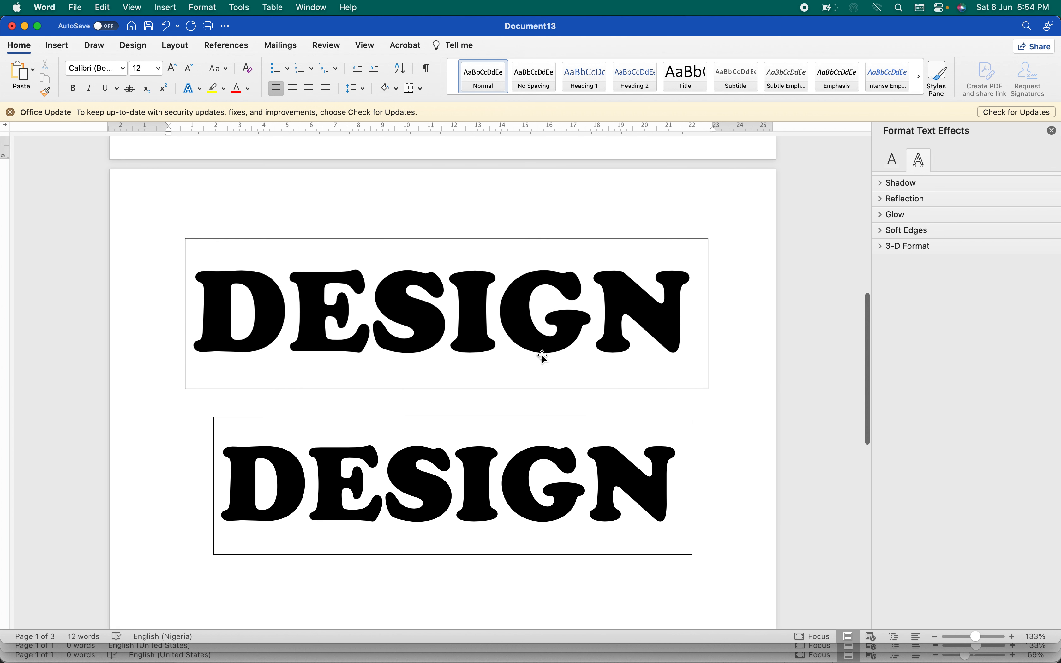
pyautogui.click(542, 355)
pyautogui.click(516, 464)
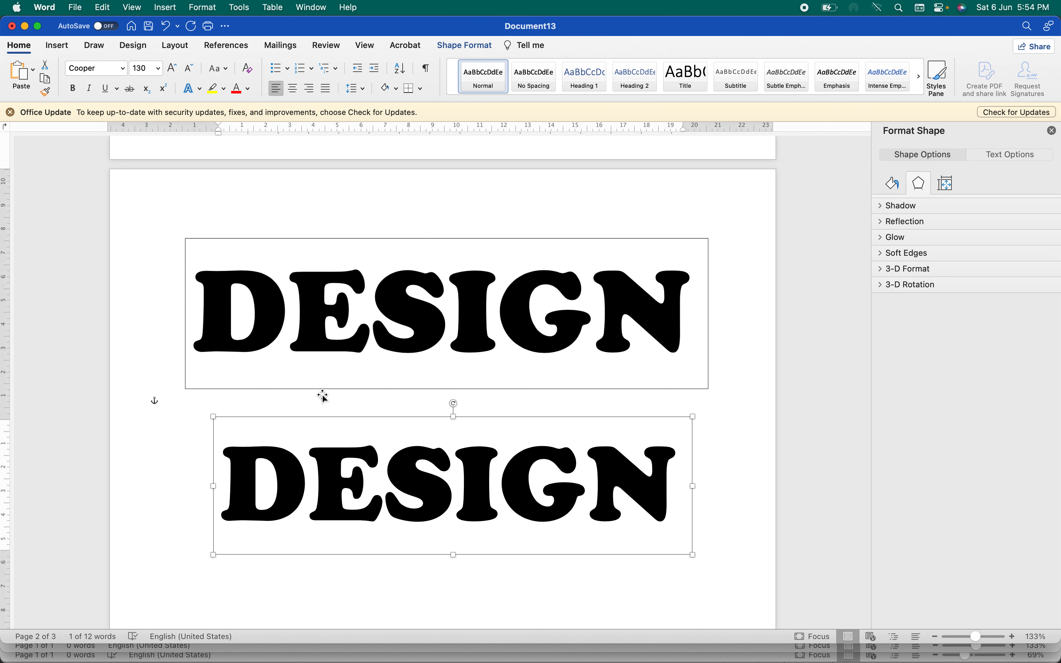
pyautogui.click(322, 407)
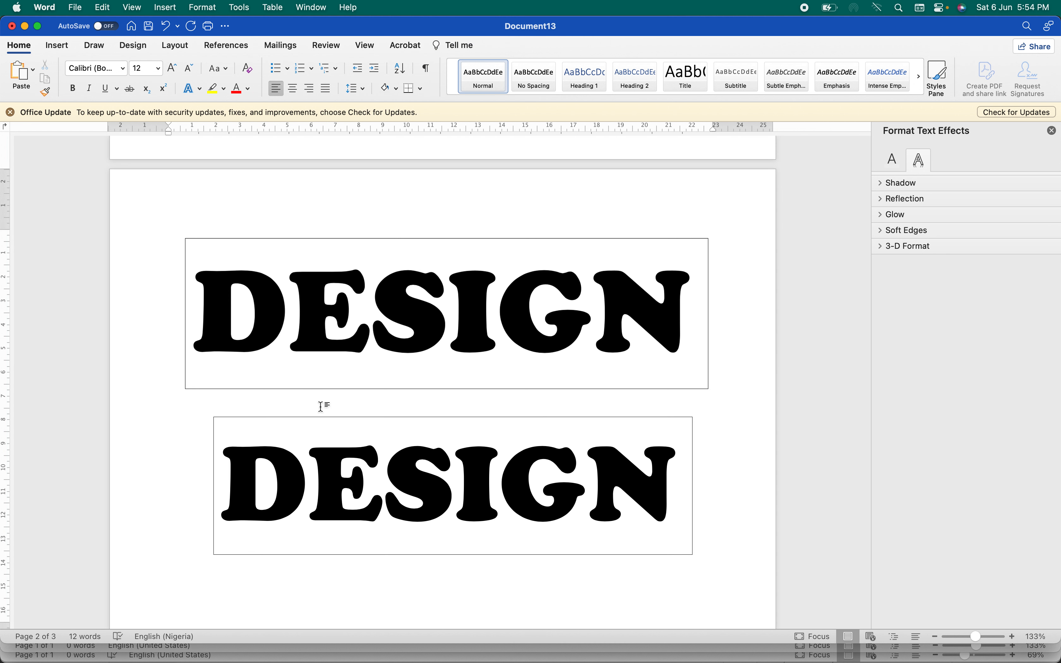
# Insert a page break on the DESIGN page and delete the original DESIGN text box below the clipped picture.
pyautogui.press('super+Return')
pyautogui.scroll(1, 321, 407)
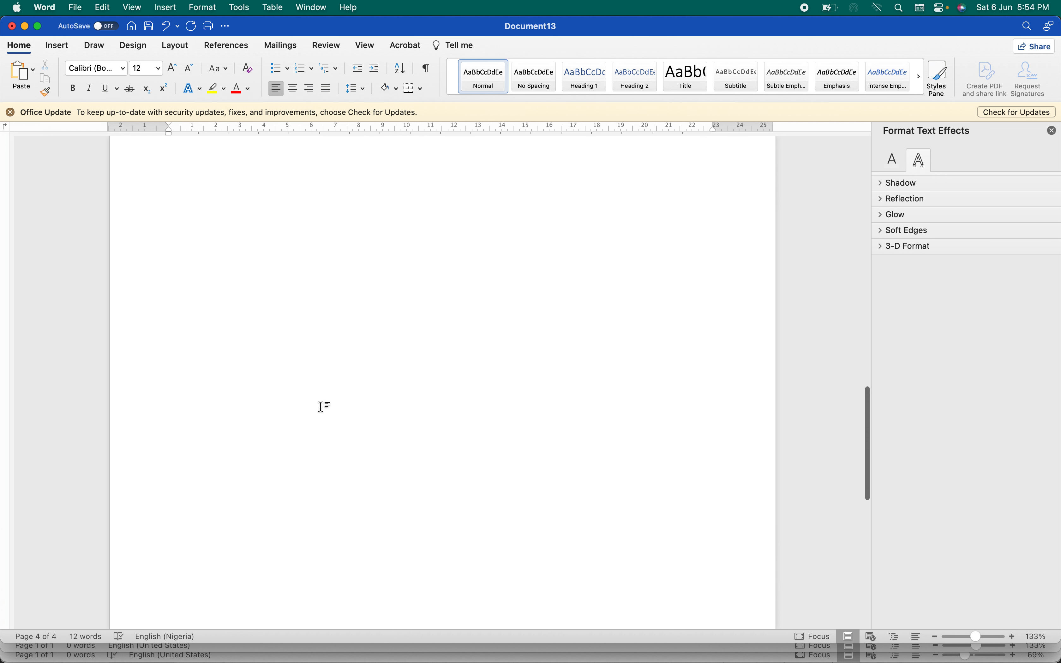
pyautogui.scroll(-10, 321, 407)
pyautogui.click(330, 490)
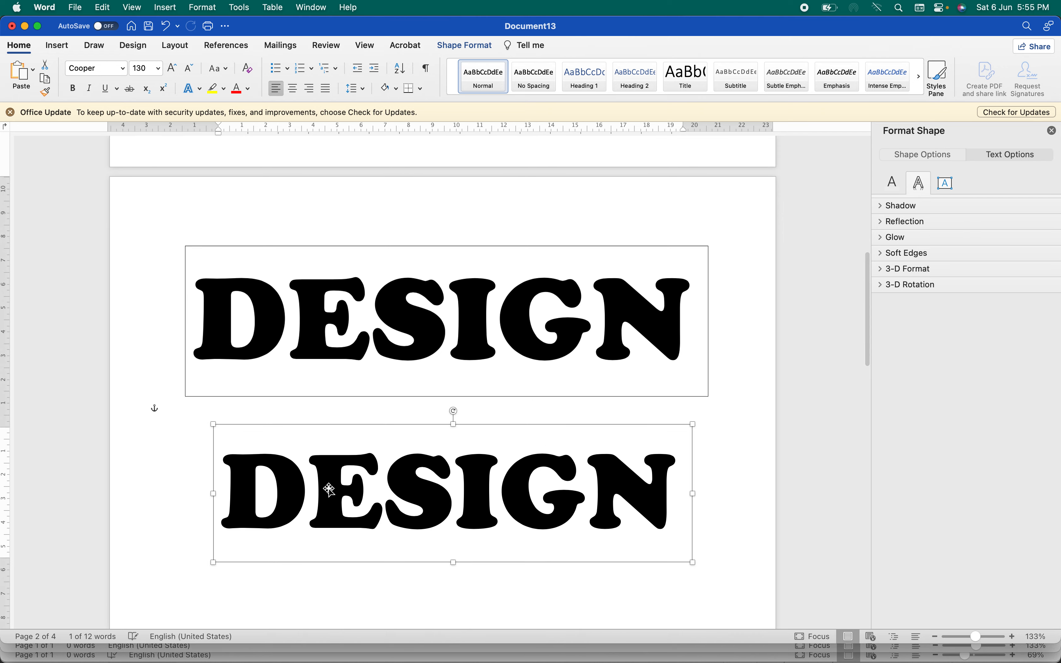
pyautogui.press('BackSpace')
# Make the black letters of the DESIGN picture transparent with Set Transparent Color.
pyautogui.click(368, 262)
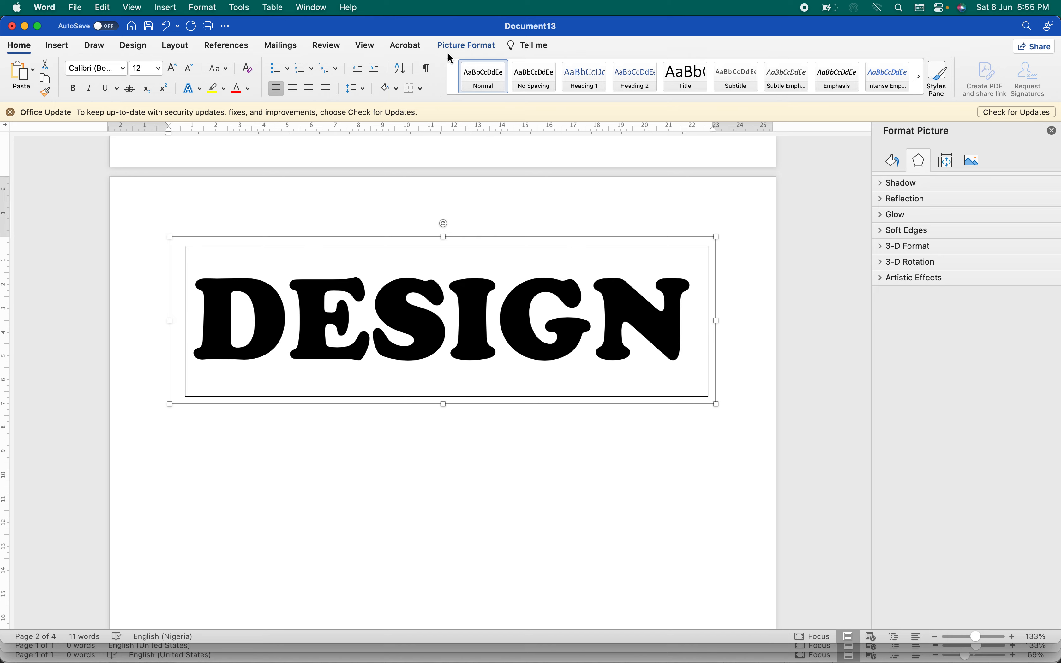
pyautogui.click(488, 51)
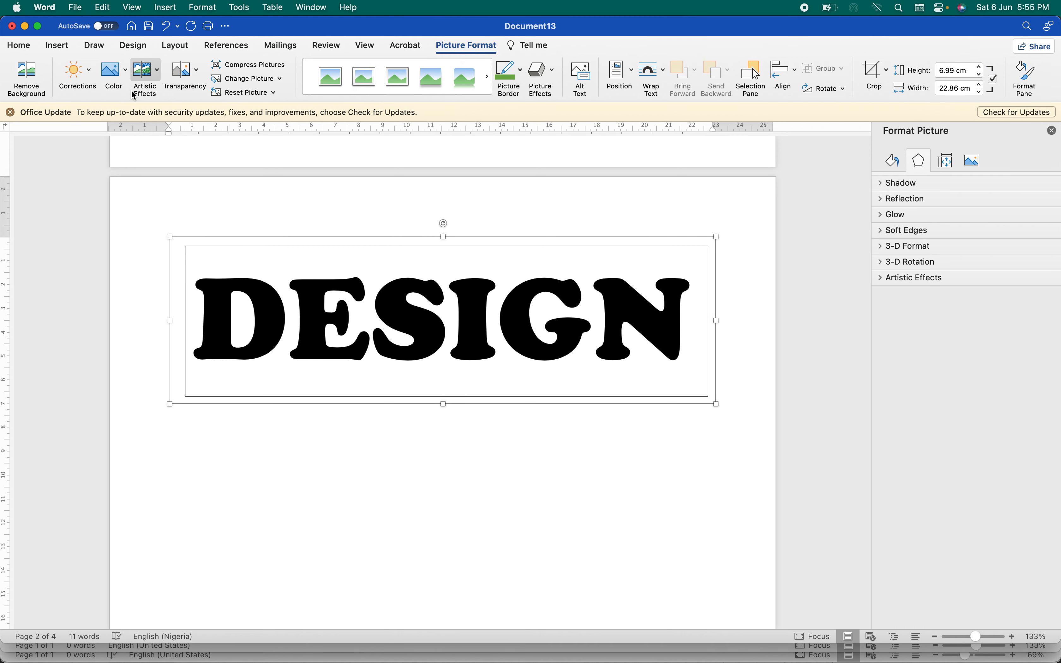
pyautogui.click(126, 83)
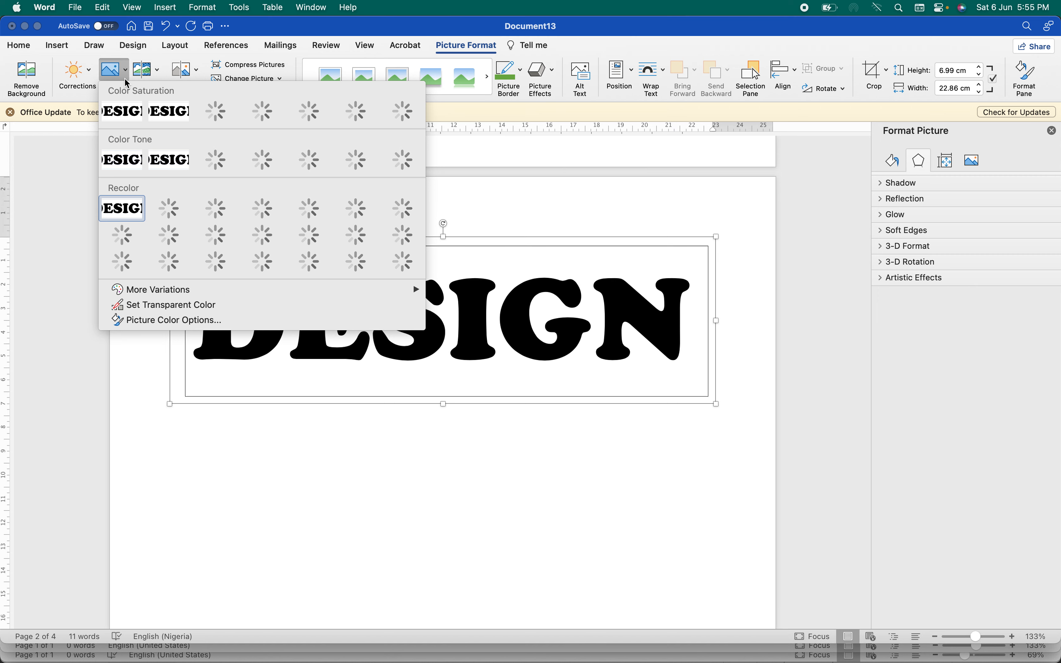
pyautogui.click(169, 308)
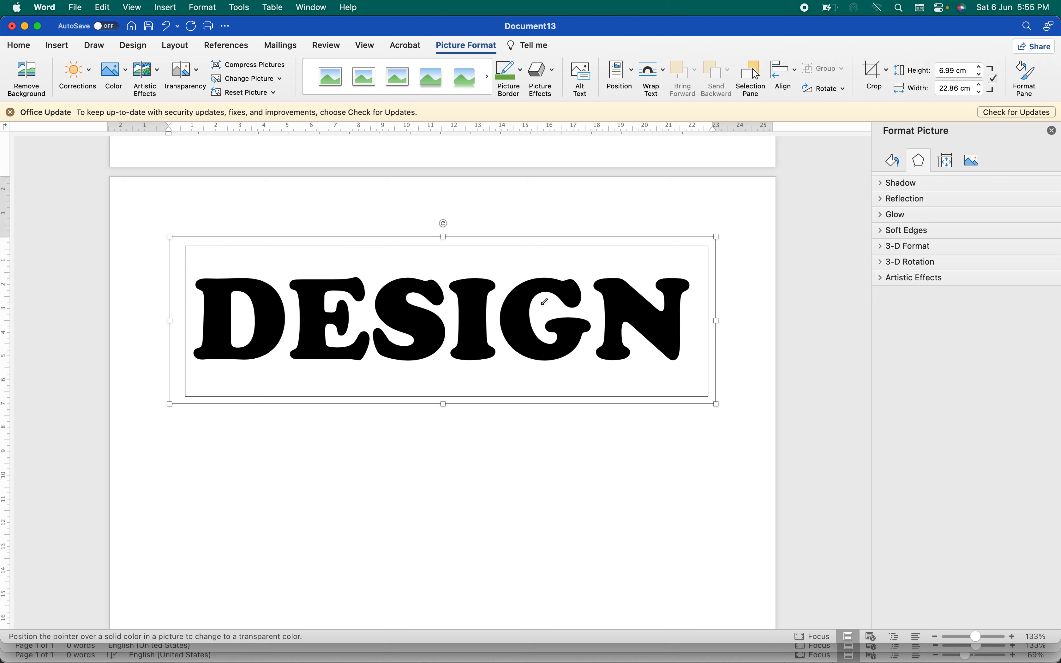
pyautogui.click(643, 308)
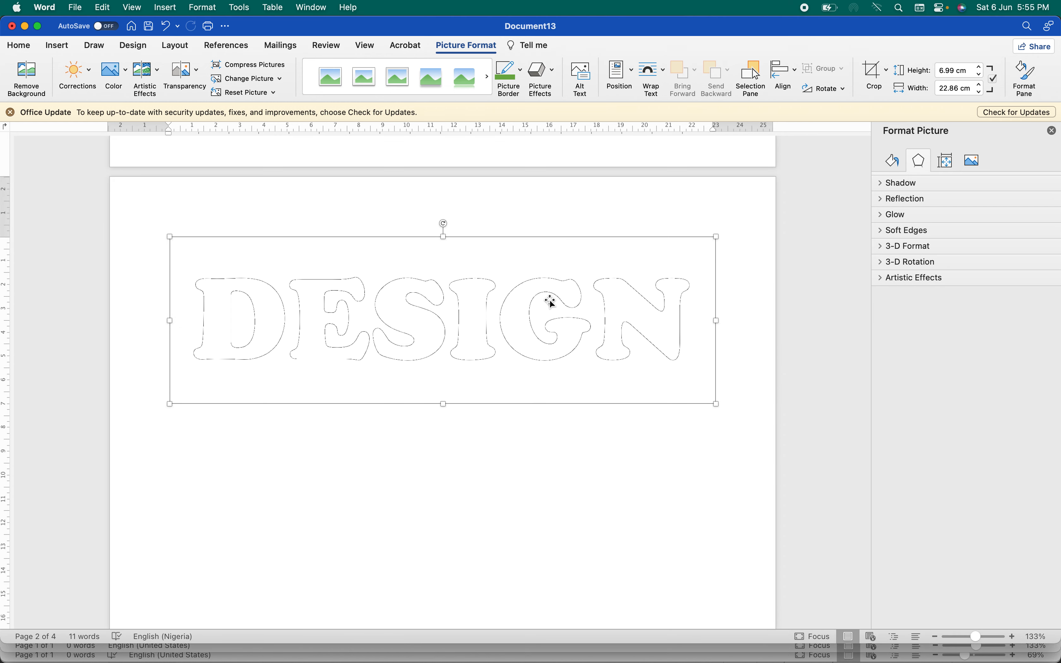
# Close the Format Picture pane and deselect the transparent DESIGN picture.
pyautogui.click(1053, 131)
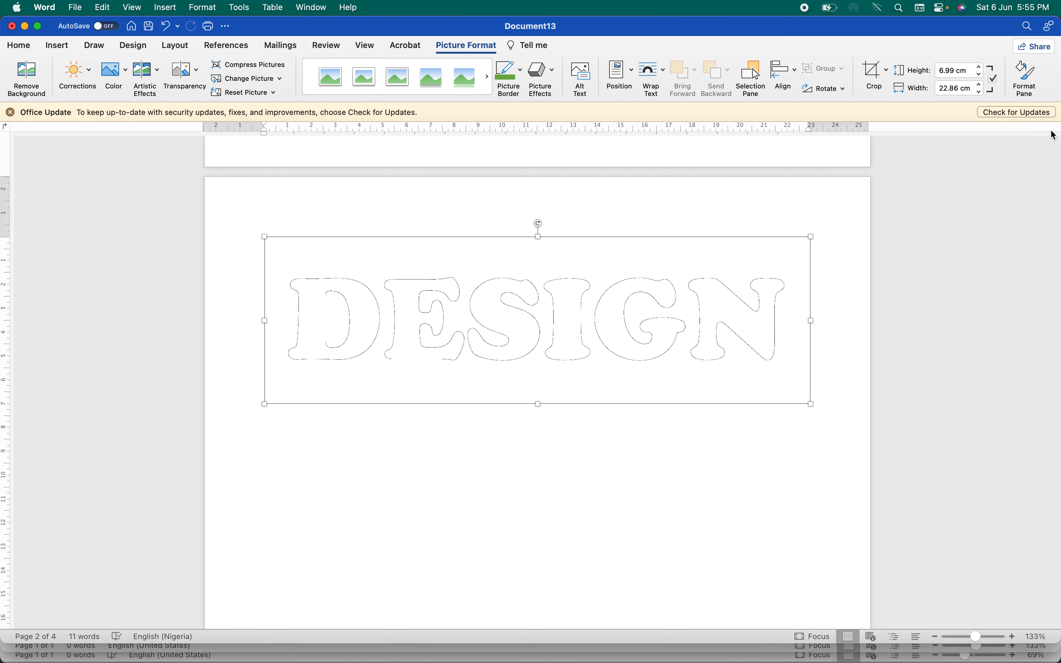
pyautogui.scroll(5, 638, 283)
pyautogui.click(619, 286)
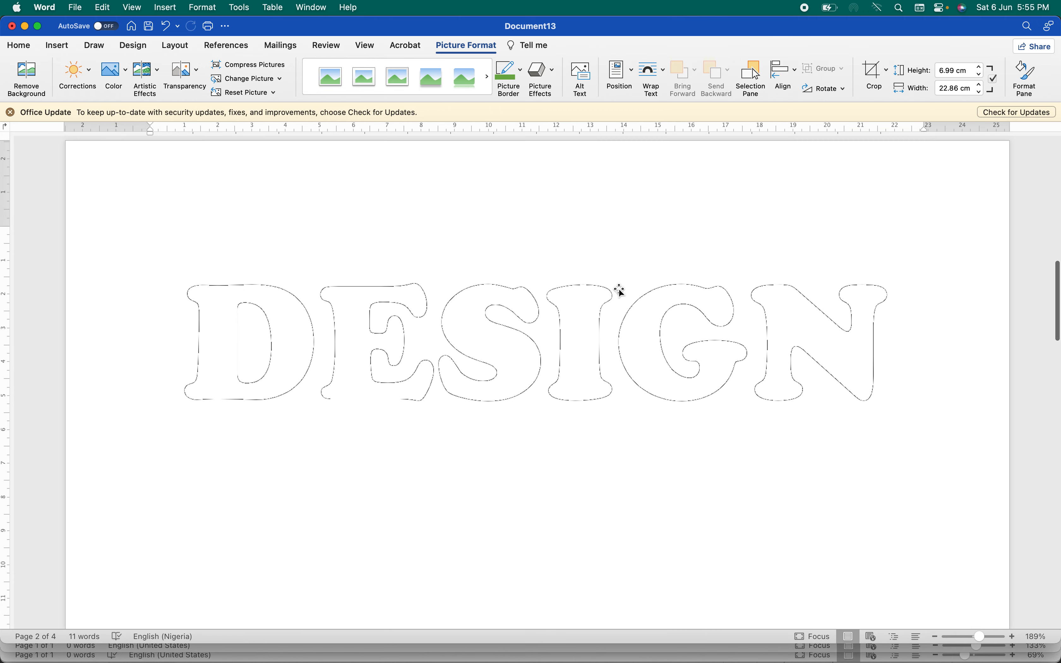
pyautogui.click(566, 421)
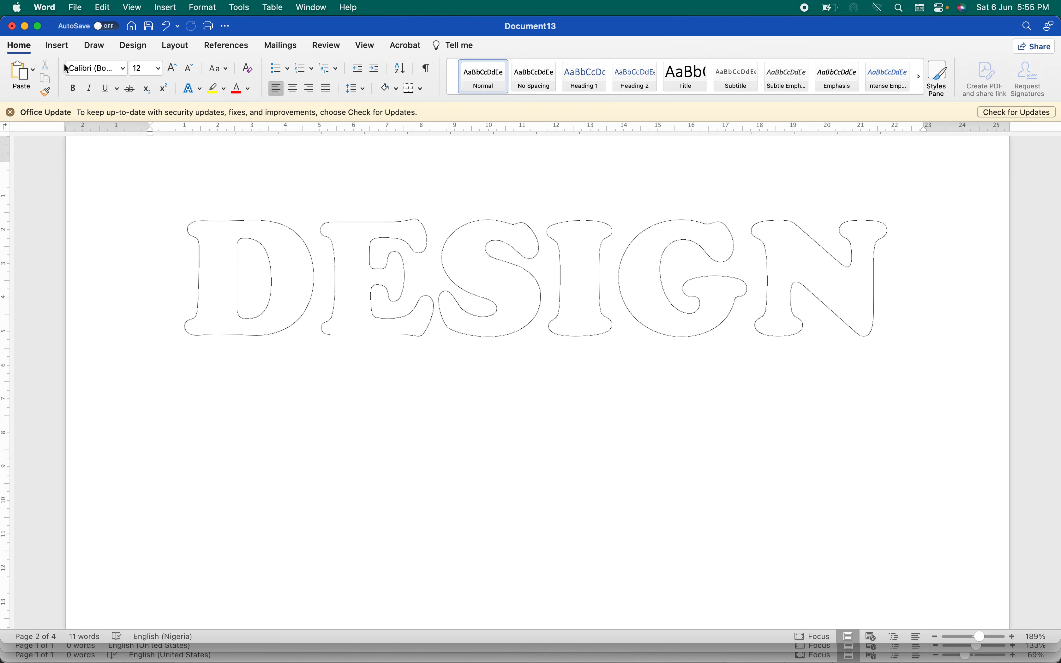
# Insert the picture view-3d-car.jpg from the Downloads folder below the transparent DESIGN picture.
pyautogui.click(61, 49)
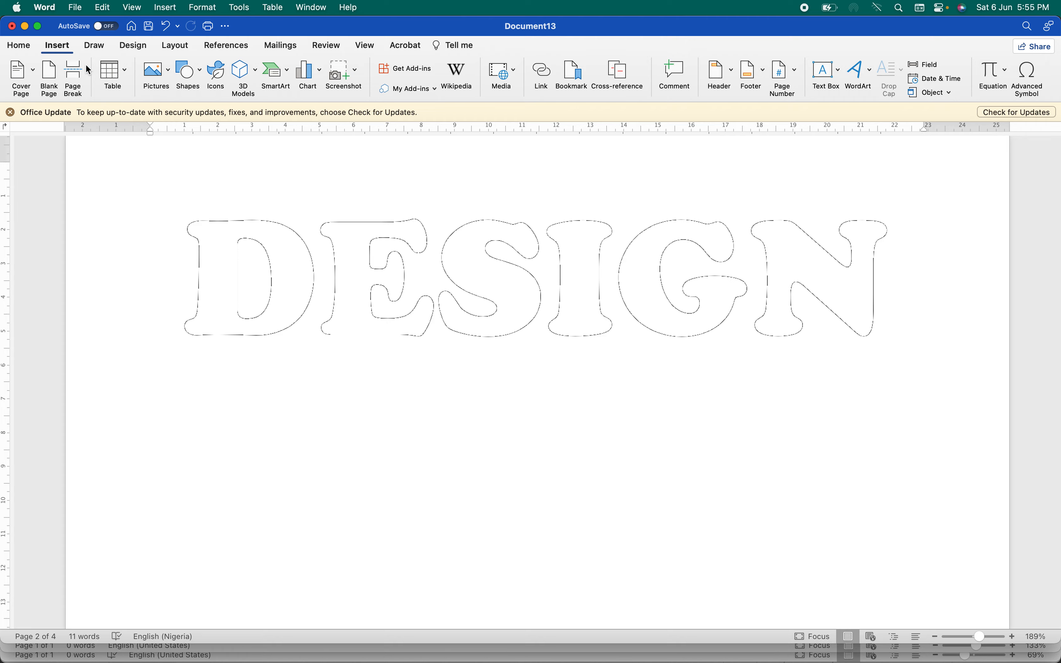
pyautogui.click(170, 78)
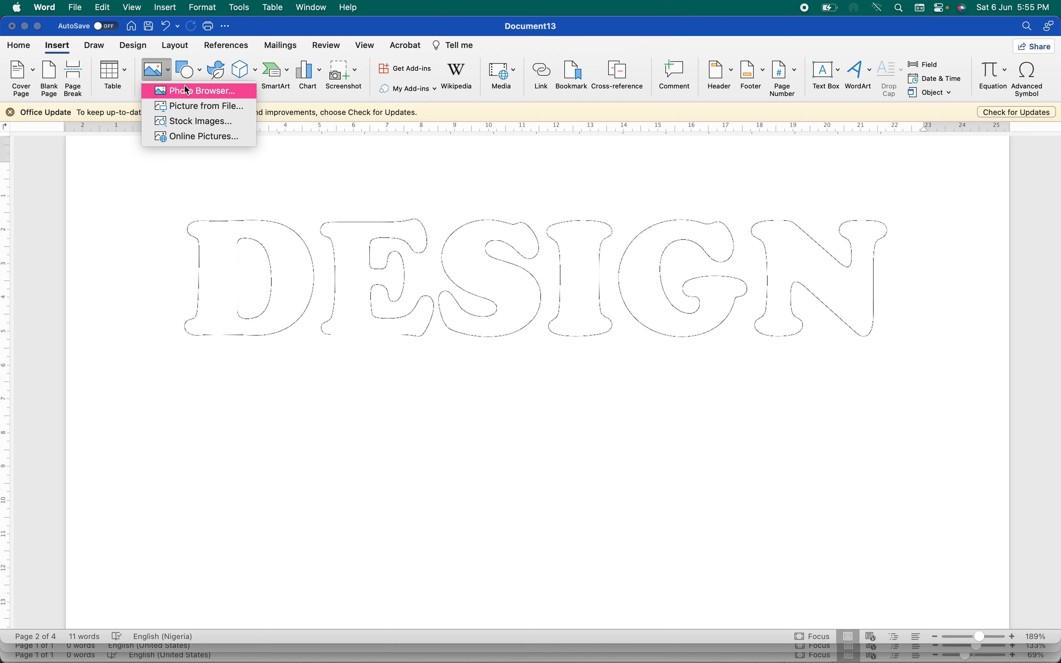
pyautogui.click(192, 108)
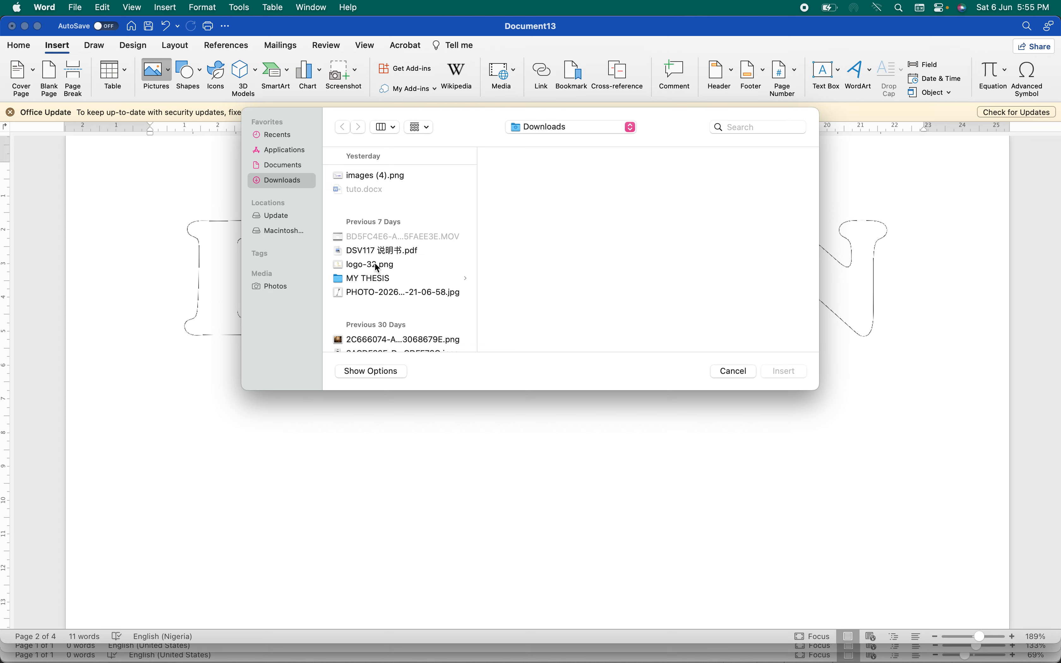
pyautogui.scroll(-10, 377, 263)
pyautogui.scroll(-10, 377, 263)
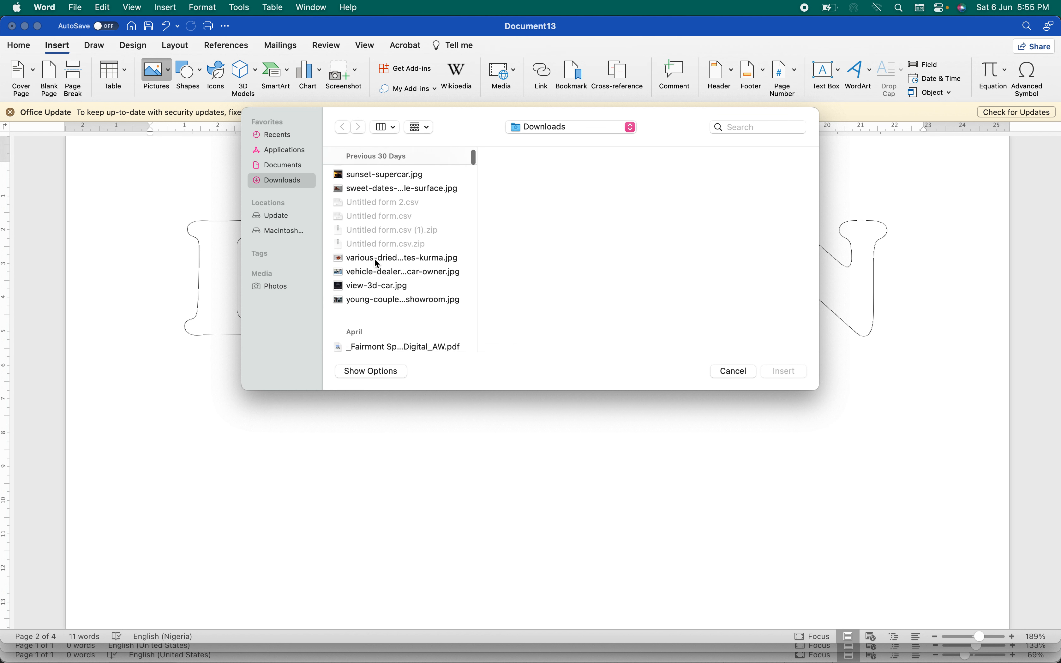
pyautogui.click(365, 265)
pyautogui.click(363, 278)
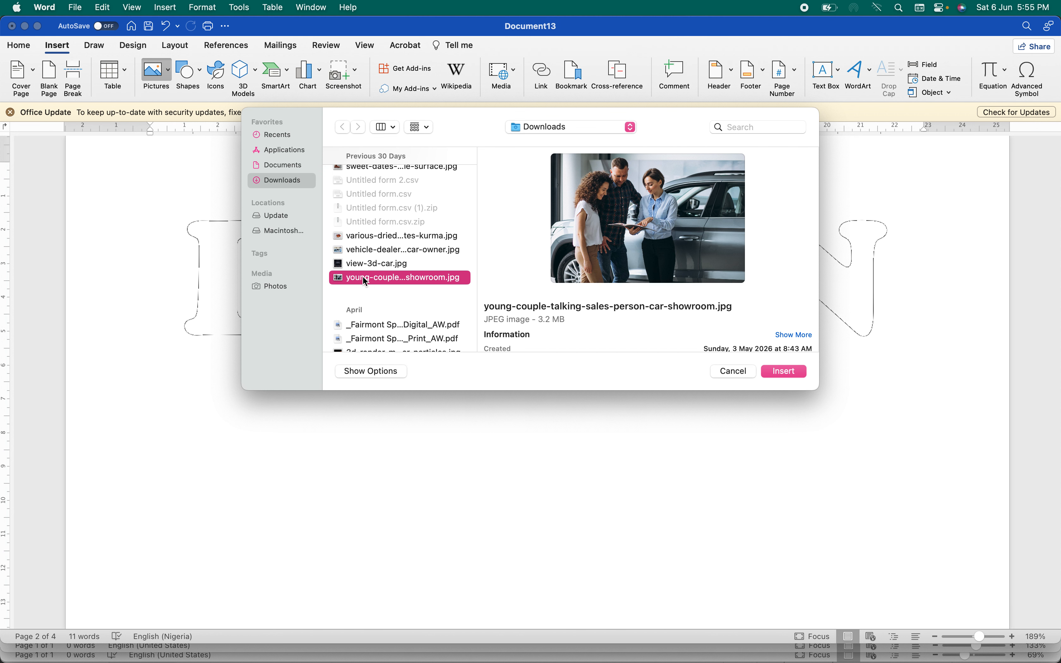
pyautogui.click(374, 266)
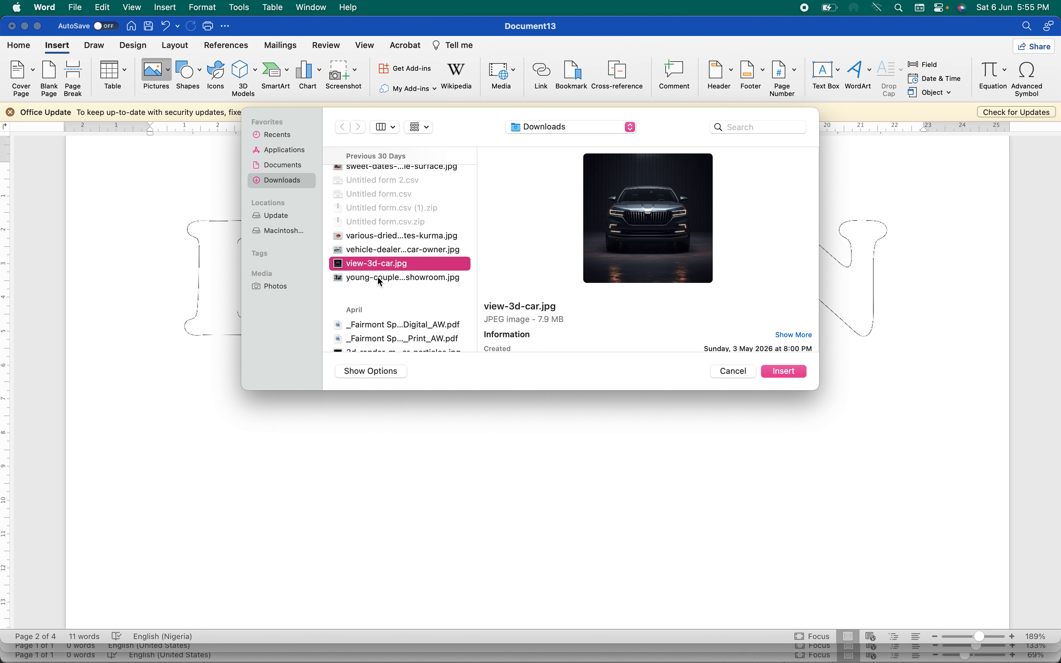
pyautogui.click(378, 278)
pyautogui.click(380, 265)
pyautogui.doubleClick(380, 264)
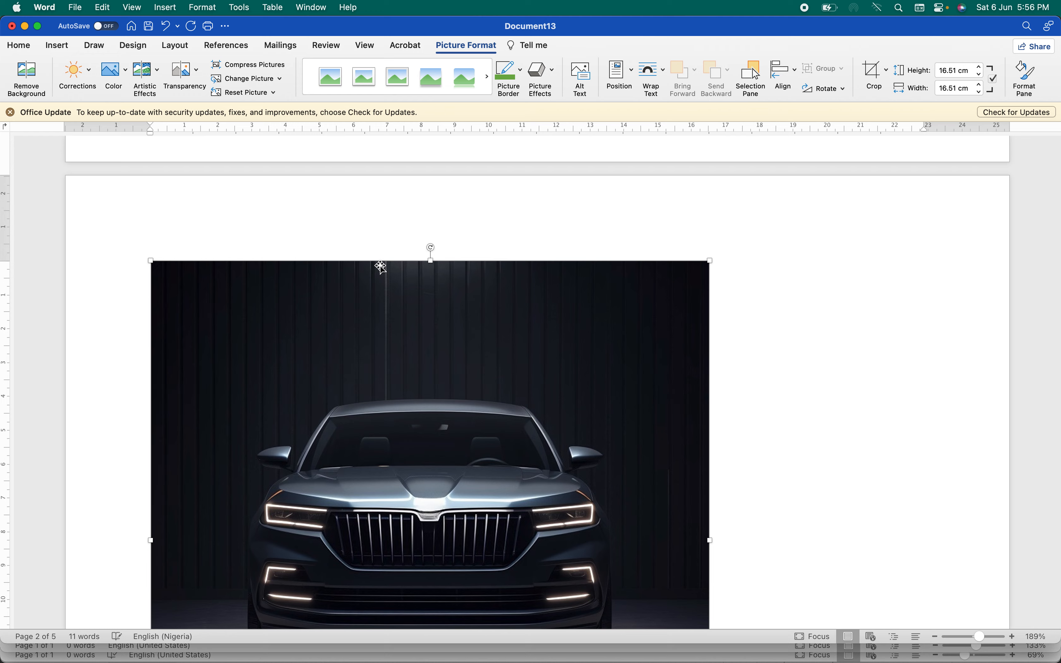
# Set the car picture's text wrapping to Behind Text and move it up behind the transparent DESIGN letters.
pyautogui.scroll(-5, 380, 267)
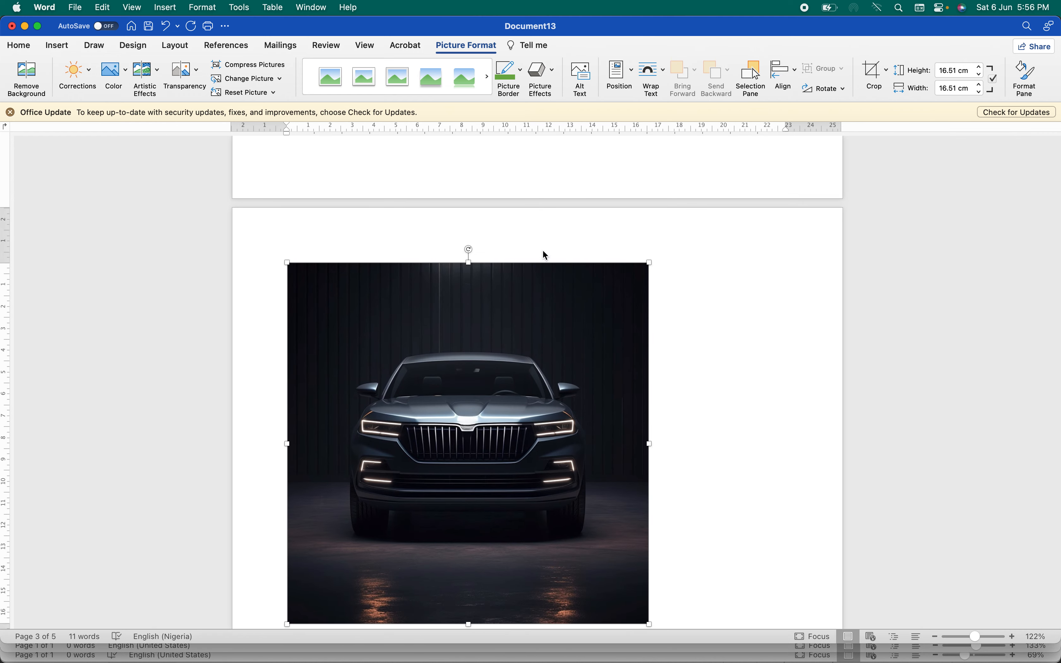
pyautogui.click(656, 90)
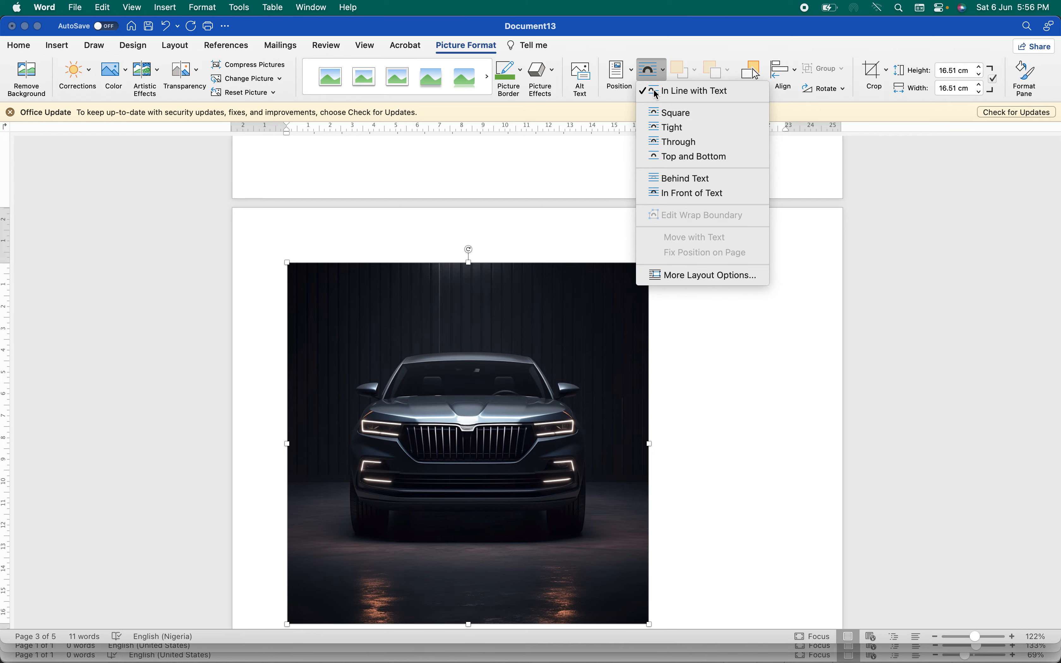
pyautogui.click(687, 181)
pyautogui.scroll(10, 550, 315)
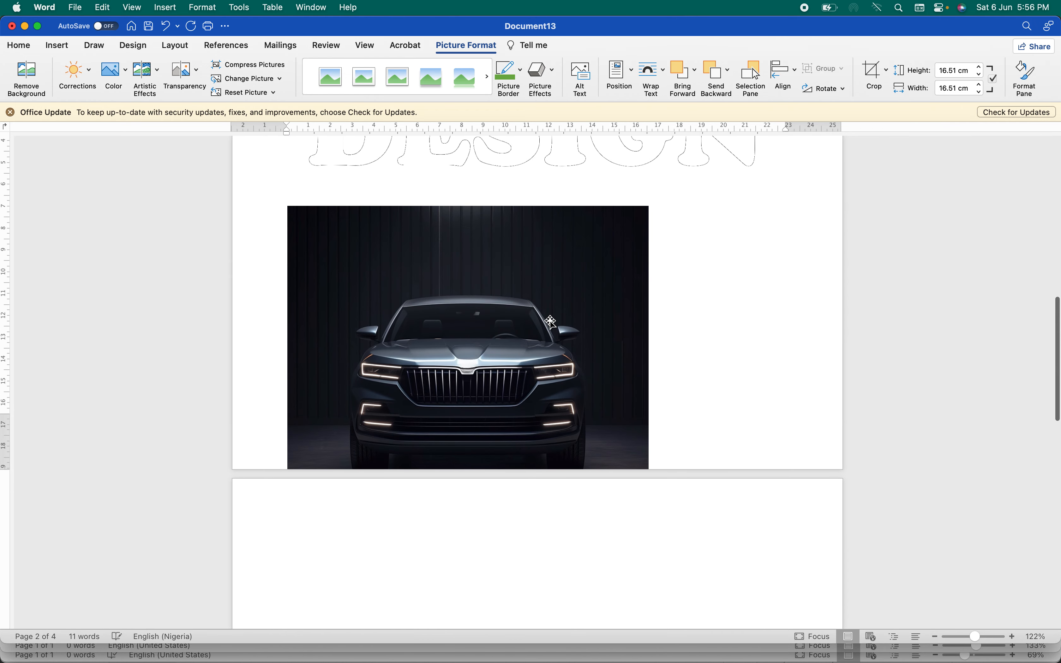
pyautogui.scroll(5, 550, 323)
pyautogui.click(555, 482)
pyautogui.moveTo(555, 481); pyautogui.dragTo(572, 321)
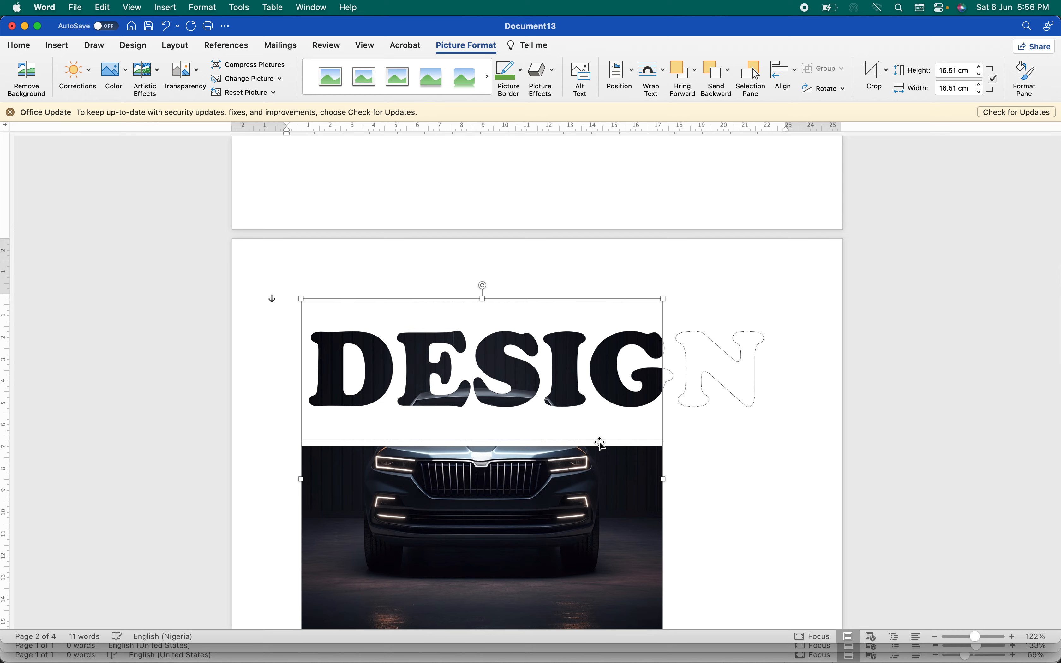
# Resize the car picture to about 22.8 cm wide and 11.87 cm high so it spans all the DESIGN letters.
pyautogui.scroll(-3, 602, 444)
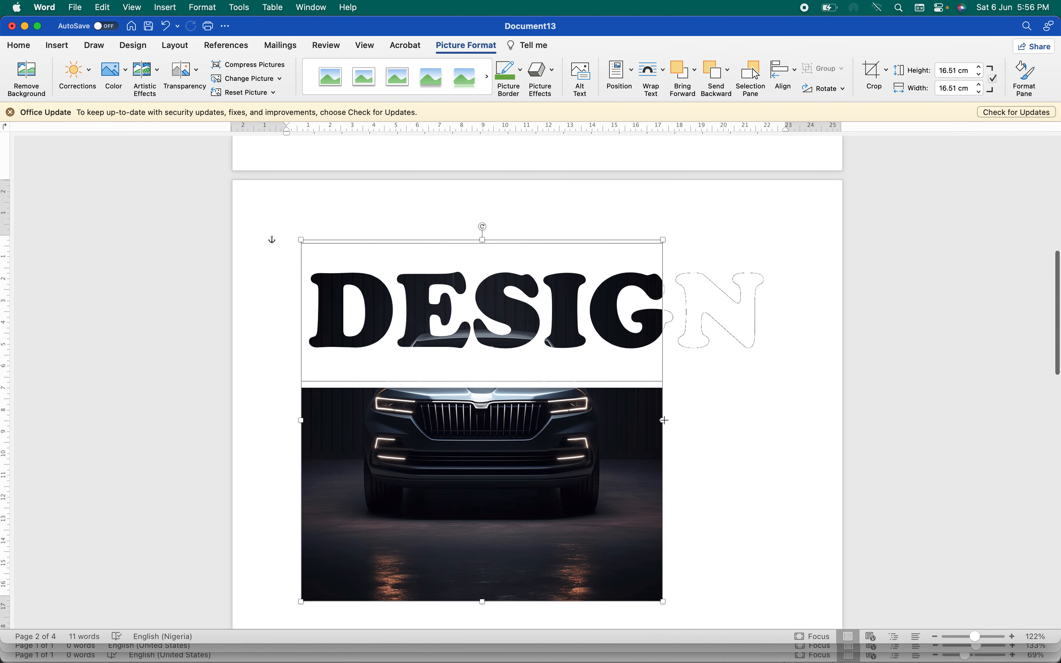
pyautogui.moveTo(665, 421); pyautogui.dragTo(756, 420)
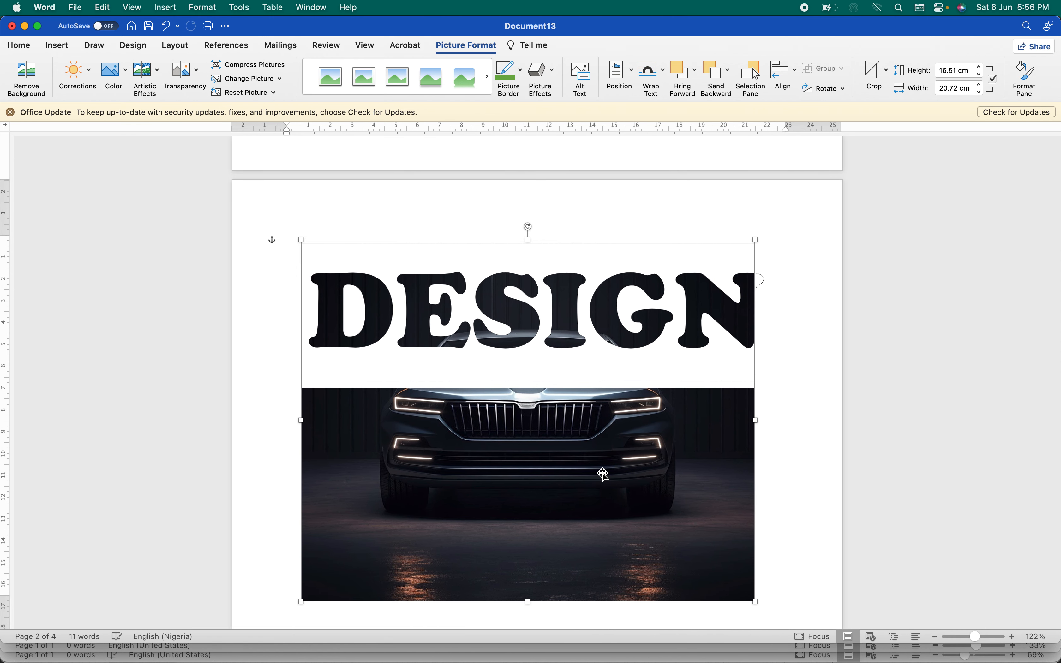
pyautogui.moveTo(602, 487); pyautogui.dragTo(601, 394)
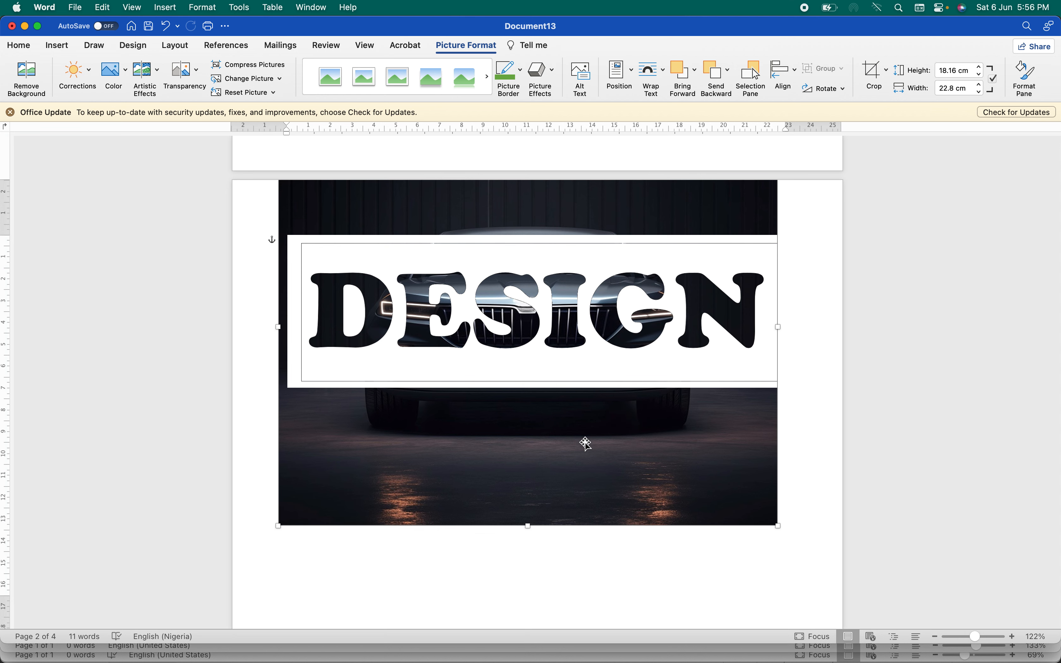
pyautogui.moveTo(527, 526); pyautogui.dragTo(517, 392)
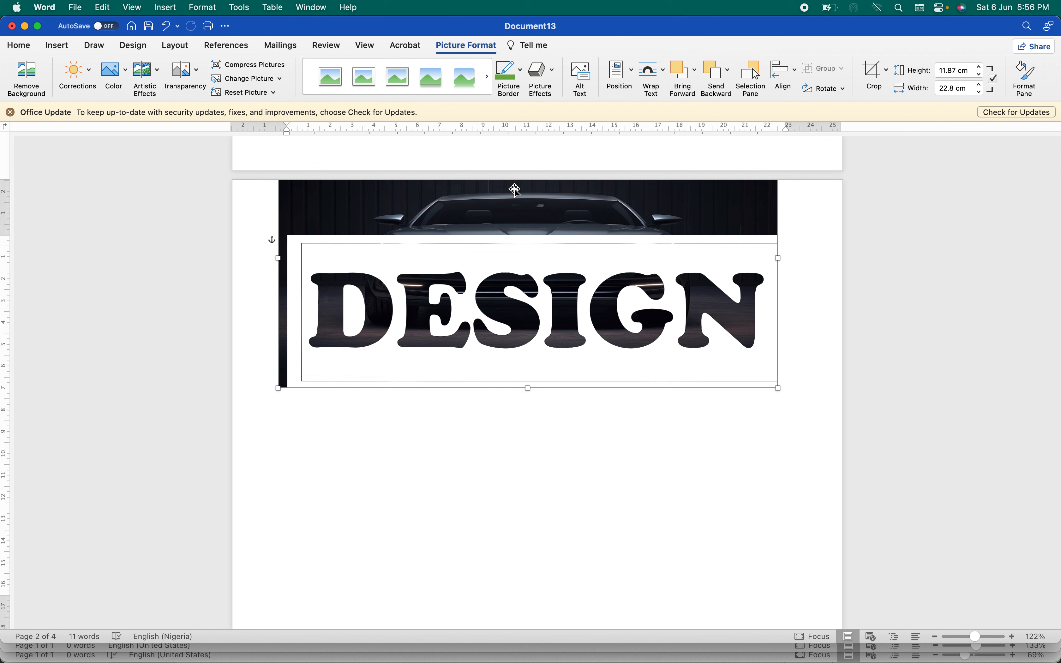
# Move the car picture down so the front of the car sits behind the DESIGN letters.
pyautogui.scroll(2, 515, 189)
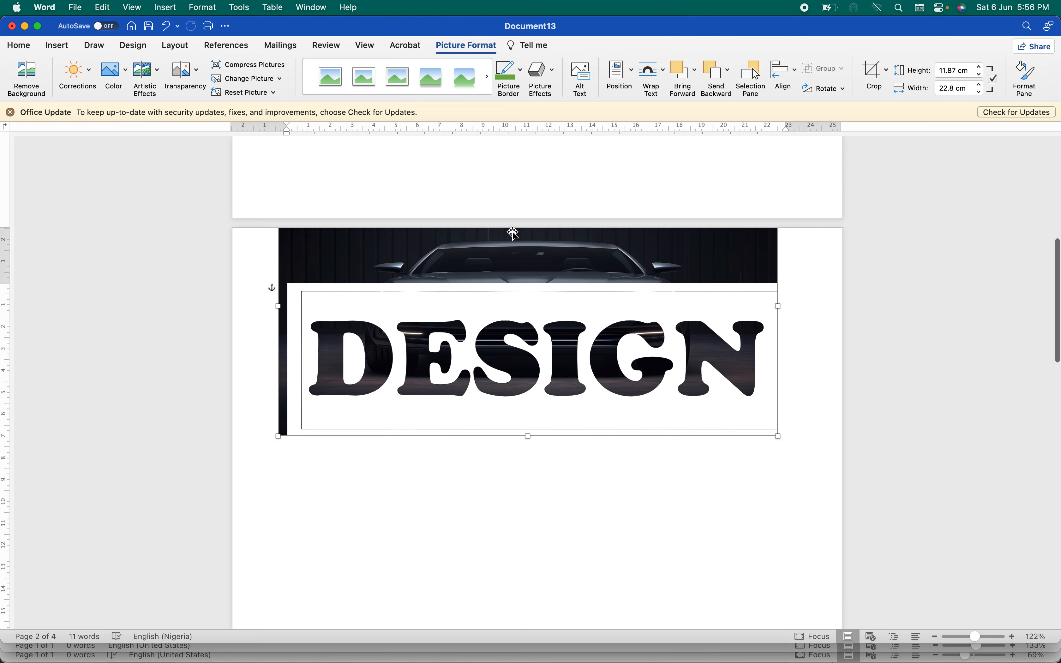
pyautogui.moveTo(514, 231); pyautogui.dragTo(513, 262)
pyautogui.moveTo(748, 242); pyautogui.dragTo(753, 286)
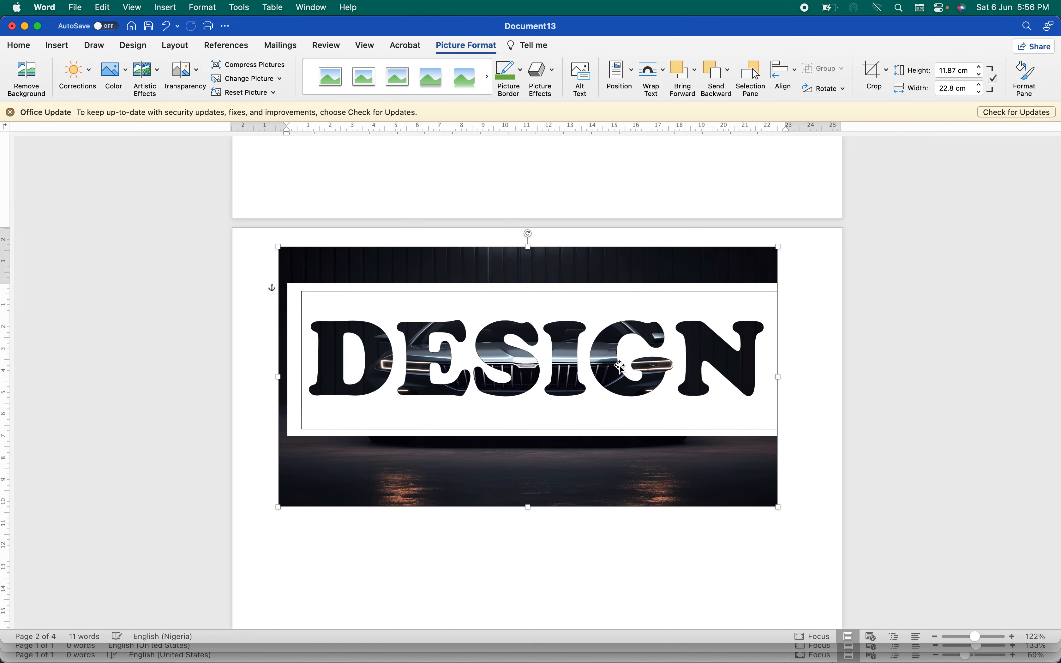
# Shrink the car picture to about 6.99 cm high and align its left edge with the DESIGN picture, then deselect it.
pyautogui.moveTo(529, 263); pyautogui.dragTo(530, 285)
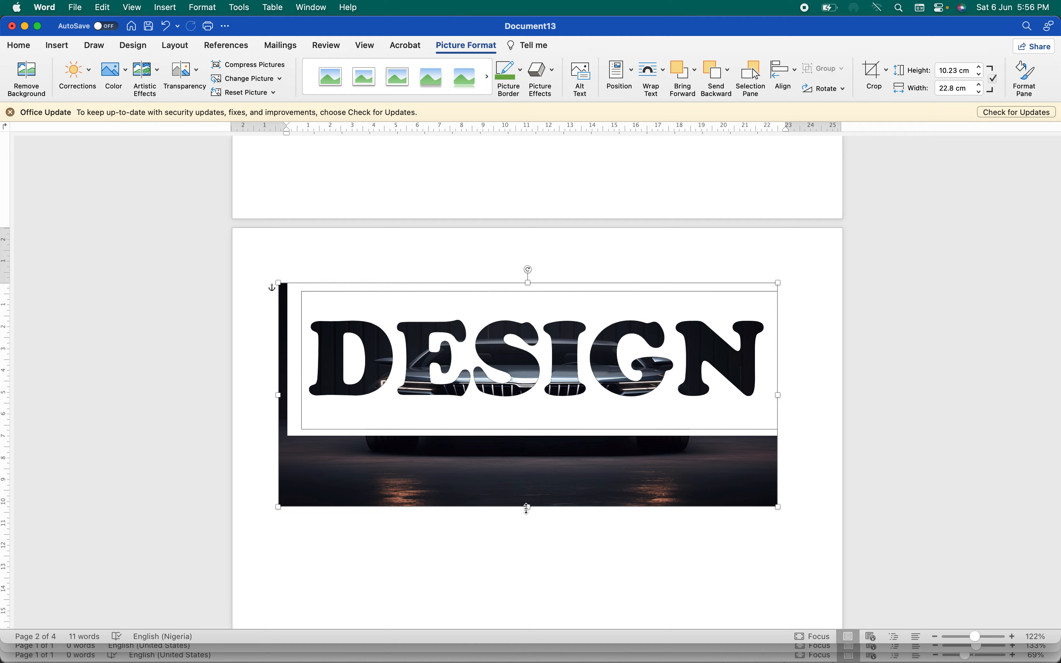
pyautogui.moveTo(527, 486); pyautogui.dragTo(519, 437)
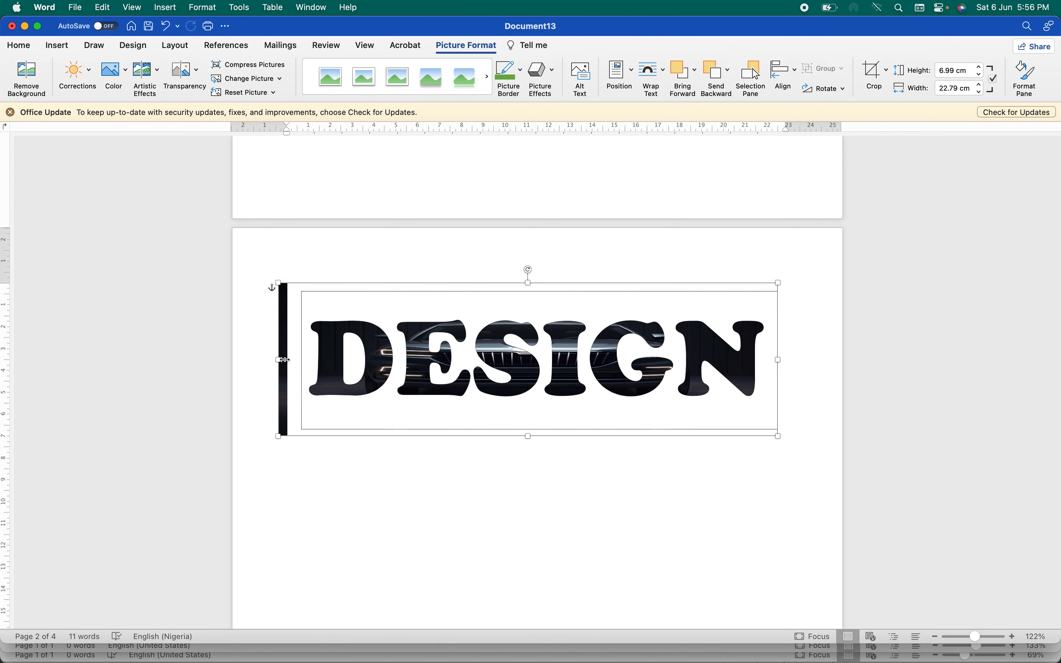
pyautogui.moveTo(284, 359); pyautogui.dragTo(288, 360)
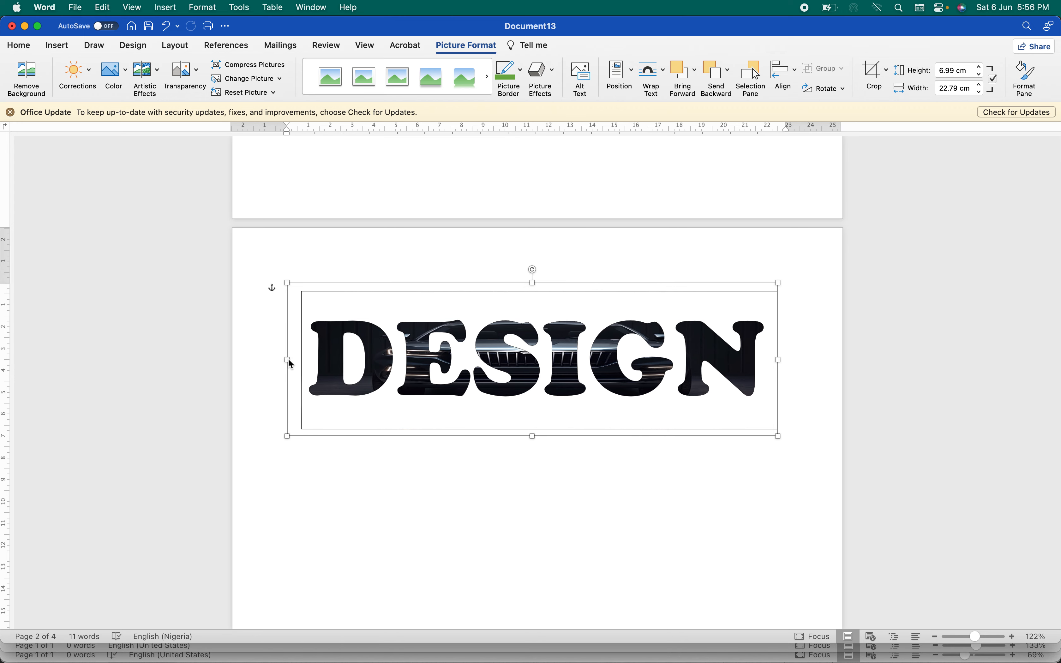
pyautogui.click(432, 522)
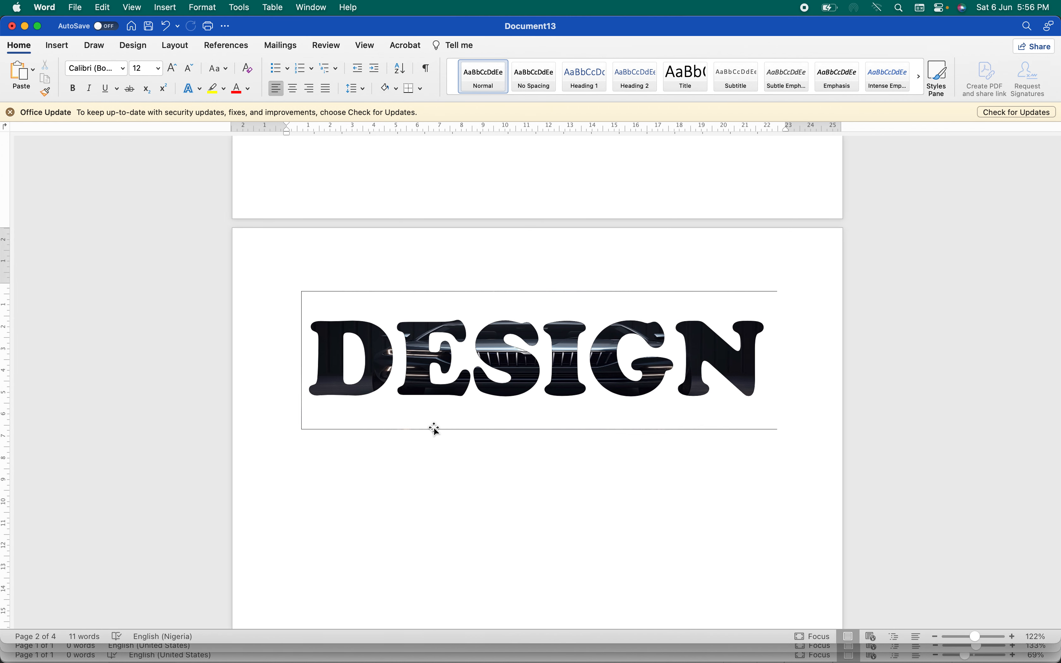
# Move the black DESIGN text box from the last page to just below the image-filled DESIGN and deselect it.
pyautogui.scroll(-15, 435, 430)
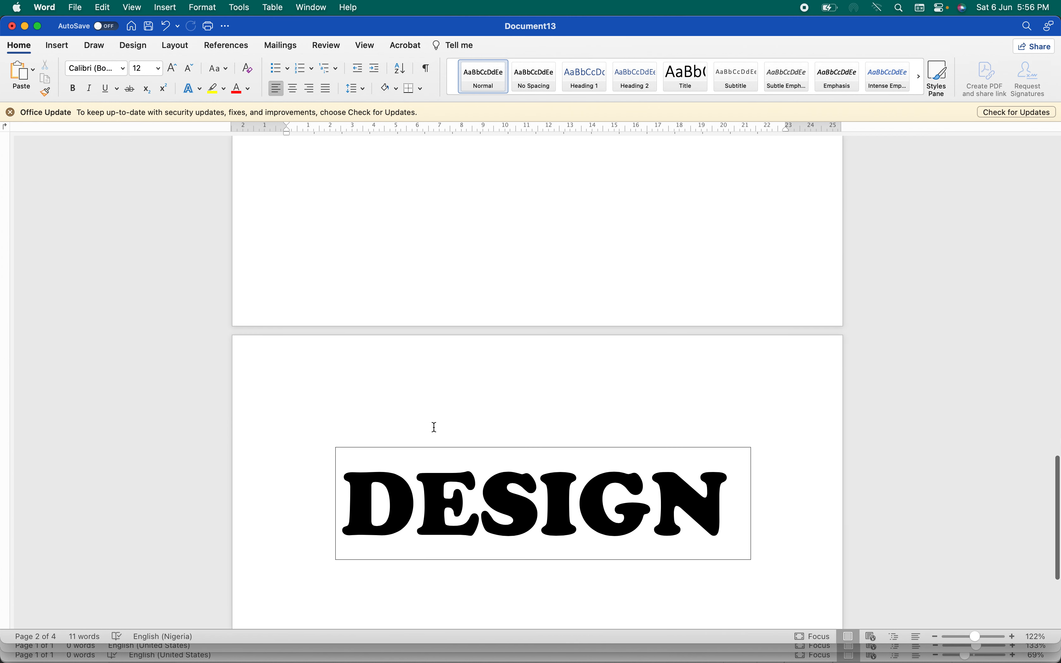
pyautogui.click(487, 480)
pyautogui.moveTo(517, 452); pyautogui.dragTo(518, 222)
pyautogui.scroll(5, 519, 222)
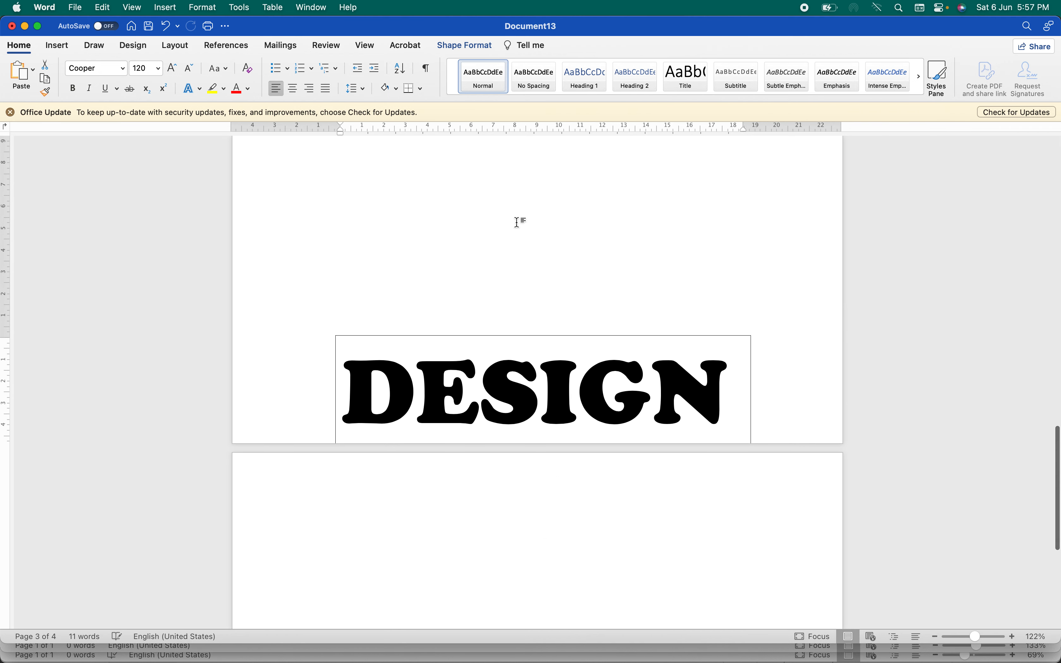
pyautogui.moveTo(532, 425); pyautogui.dragTo(527, 279)
pyautogui.scroll(3, 528, 278)
pyautogui.scroll(3, 528, 278)
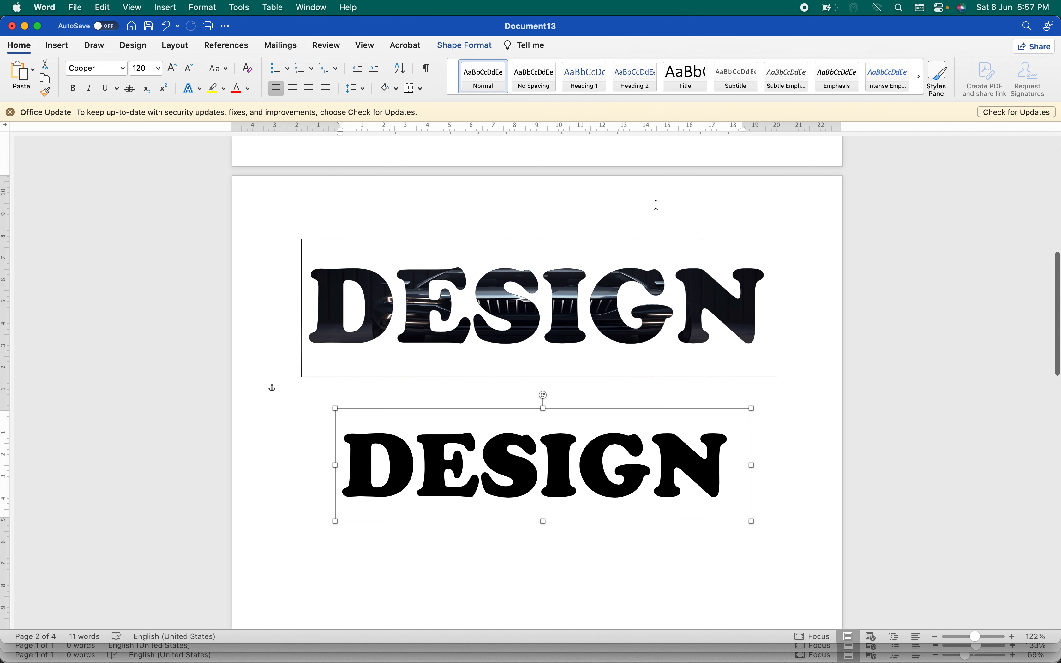
pyautogui.click(708, 250)
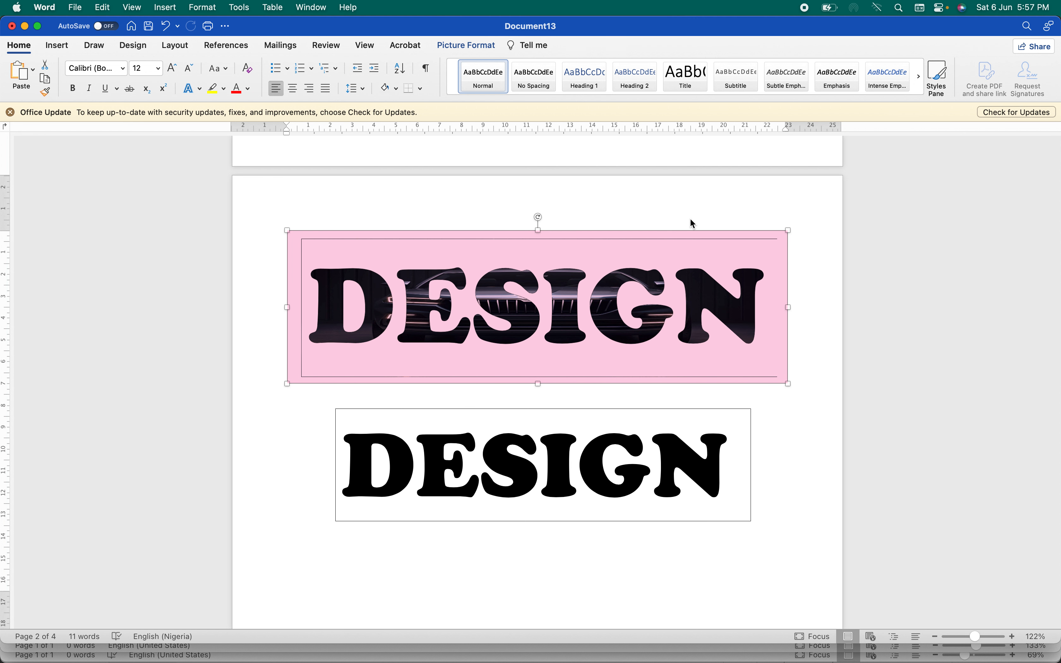
pyautogui.click(766, 418)
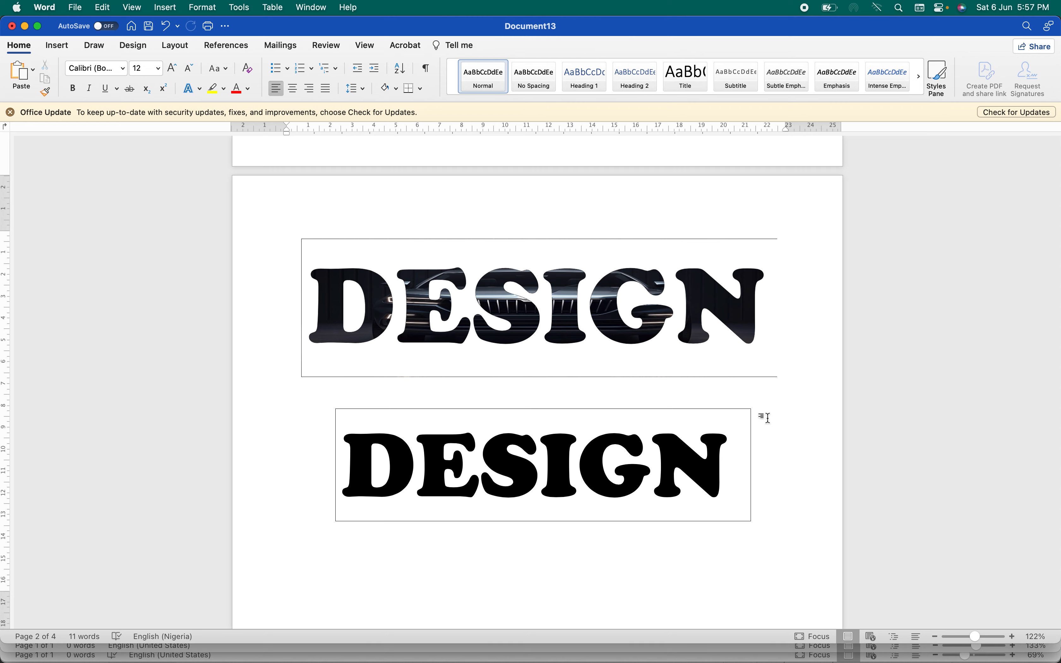